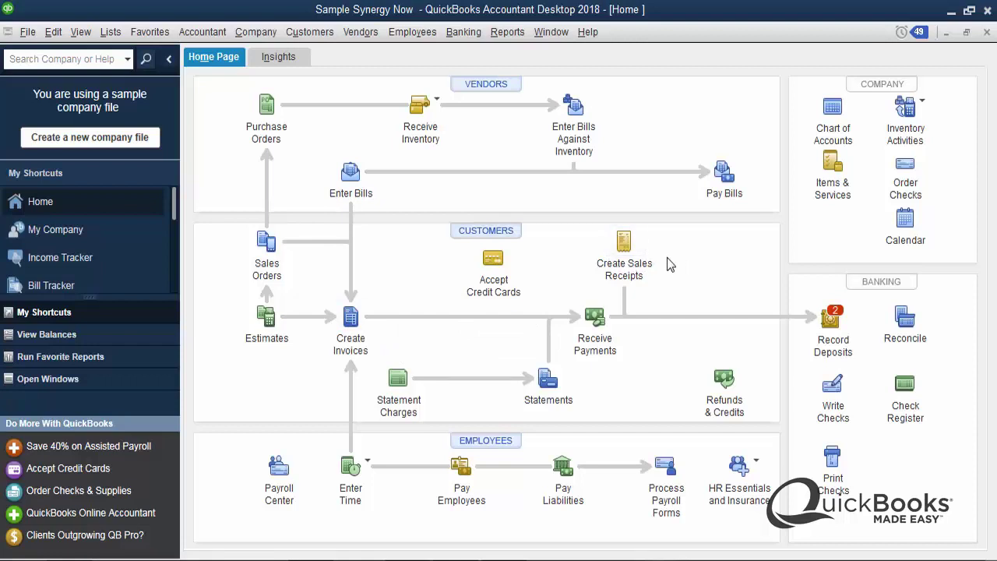
Open a blank Sales Receipt form (No. 33) from Create Sales Receipts on the Home Page.
{"action": "left_click", "coordinate": [624, 247]}
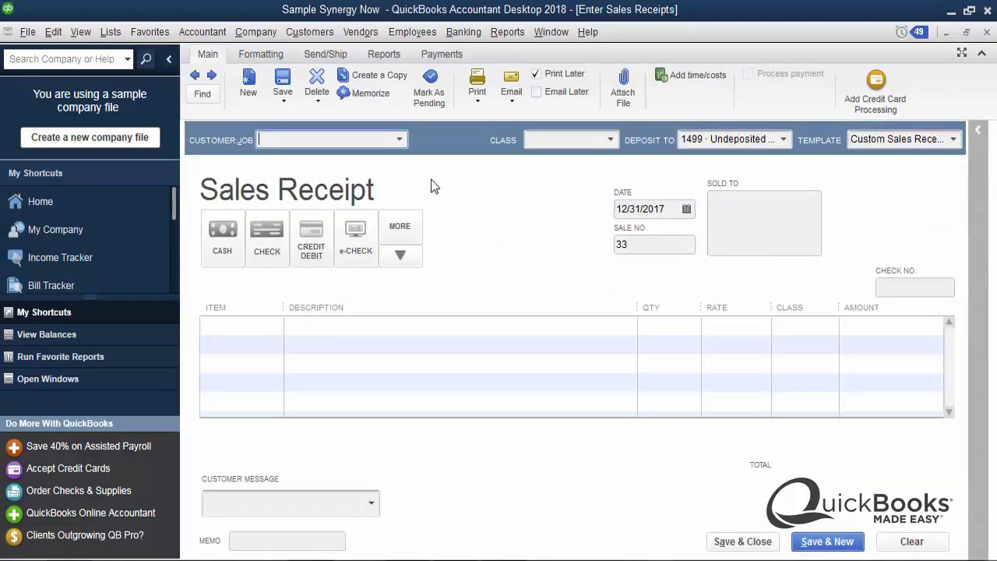
Load saved sales receipt 31 for $125.00 and show its Print options.
{"action": "left_click", "coordinate": [195, 76]}
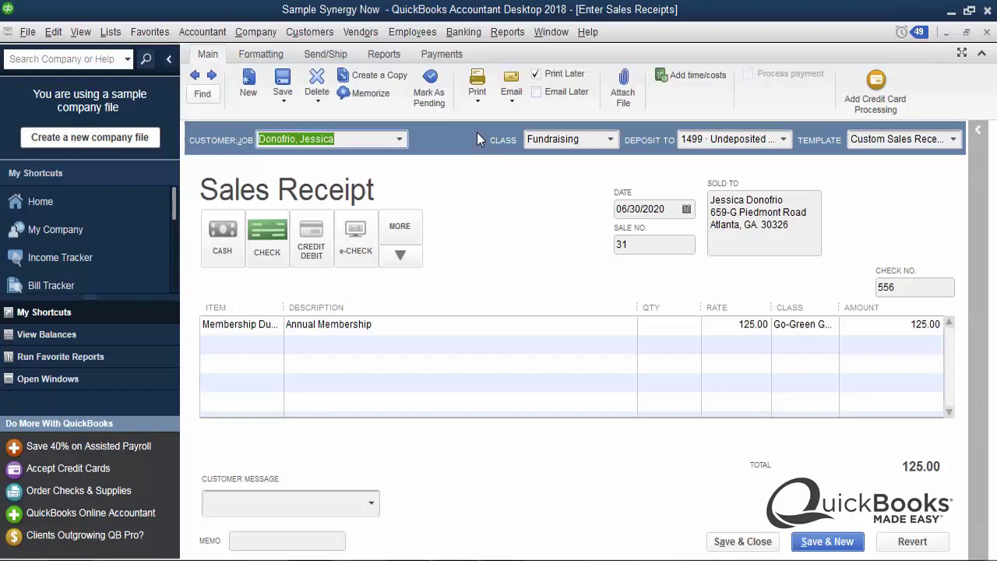
{"action": "left_click", "coordinate": [478, 102]}
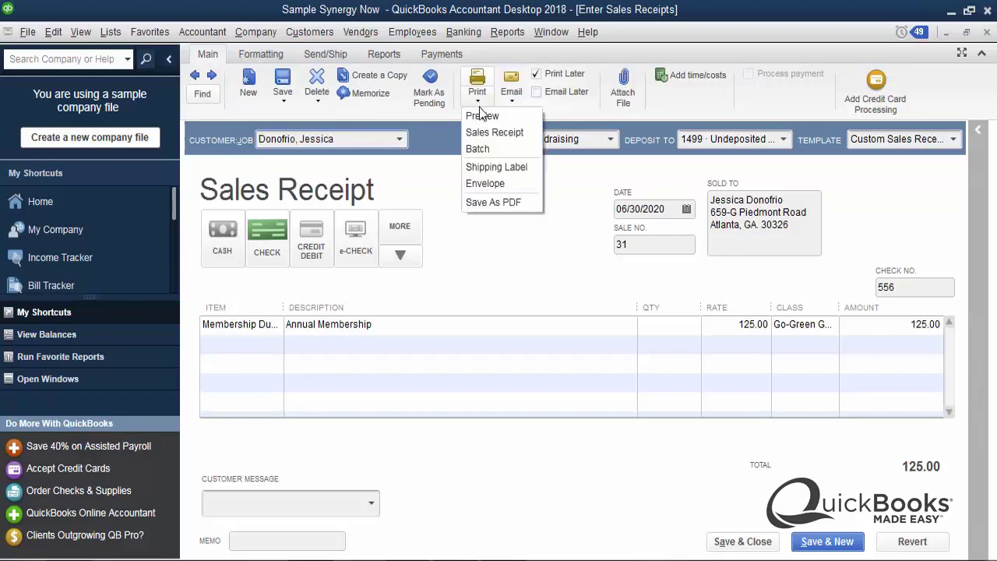
Preview sales receipt 31's one-page printout, then close the preview.
{"action": "left_click", "coordinate": [480, 114]}
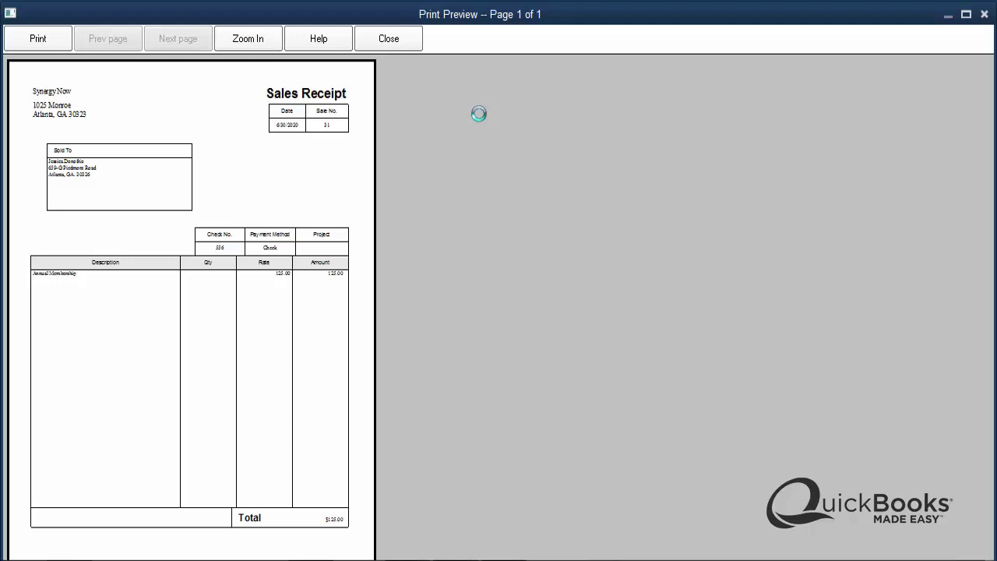
{"action": "left_click", "coordinate": [388, 39]}
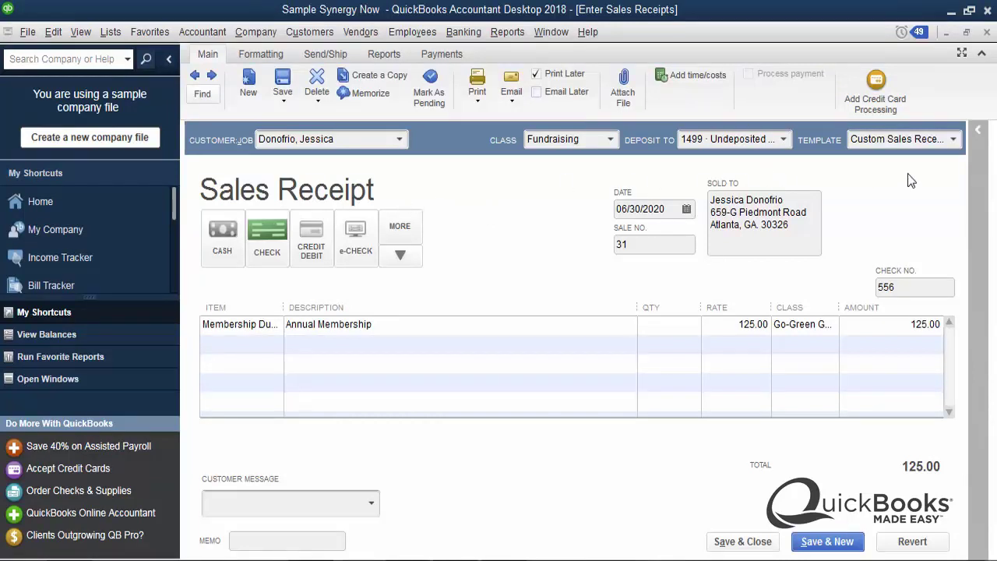
{"action": "left_click", "coordinate": [953, 142]}
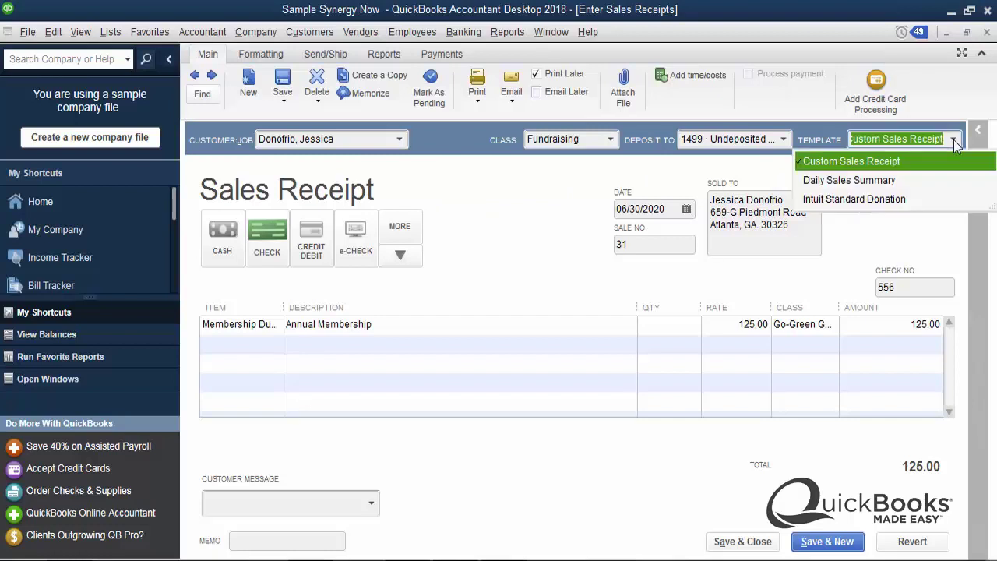
Switch receipt 31 to Daily Sales Summary, then to Intuit Standard Donation.
{"action": "left_click", "coordinate": [866, 182]}
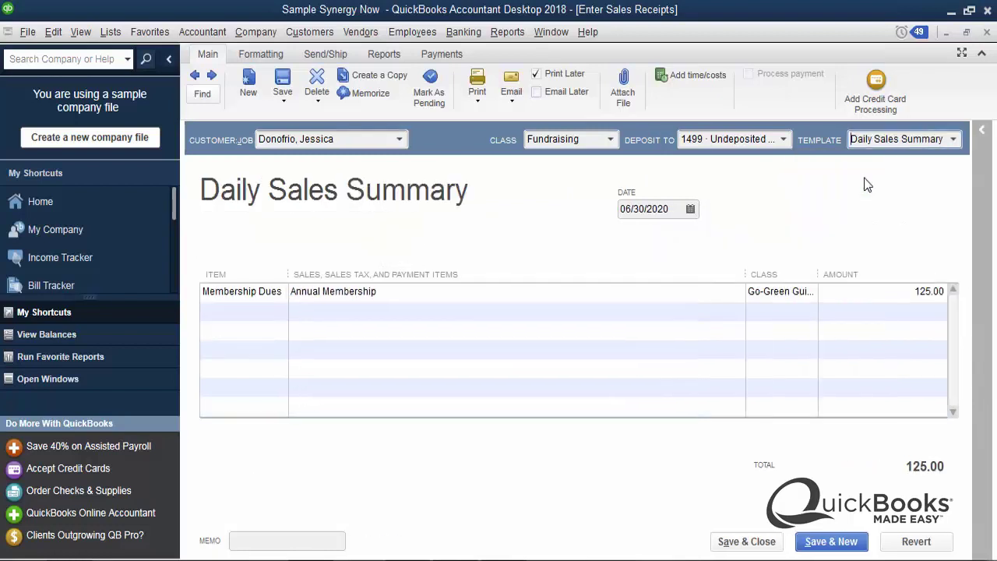
{"action": "left_click", "coordinate": [954, 141]}
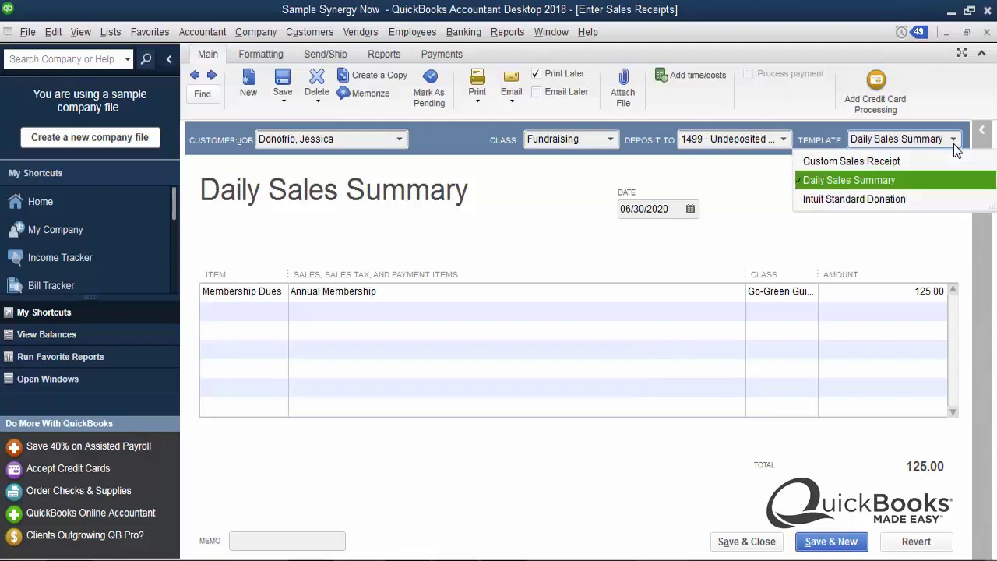
{"action": "left_click", "coordinate": [902, 199]}
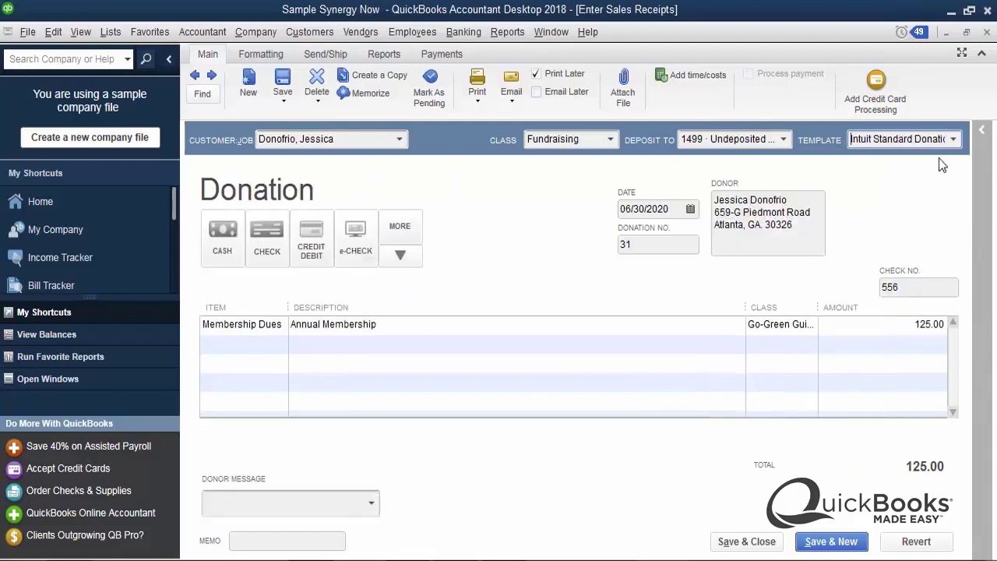
Return receipt 31 to the Custom Sales Receipt template.
{"action": "left_click", "coordinate": [953, 140]}
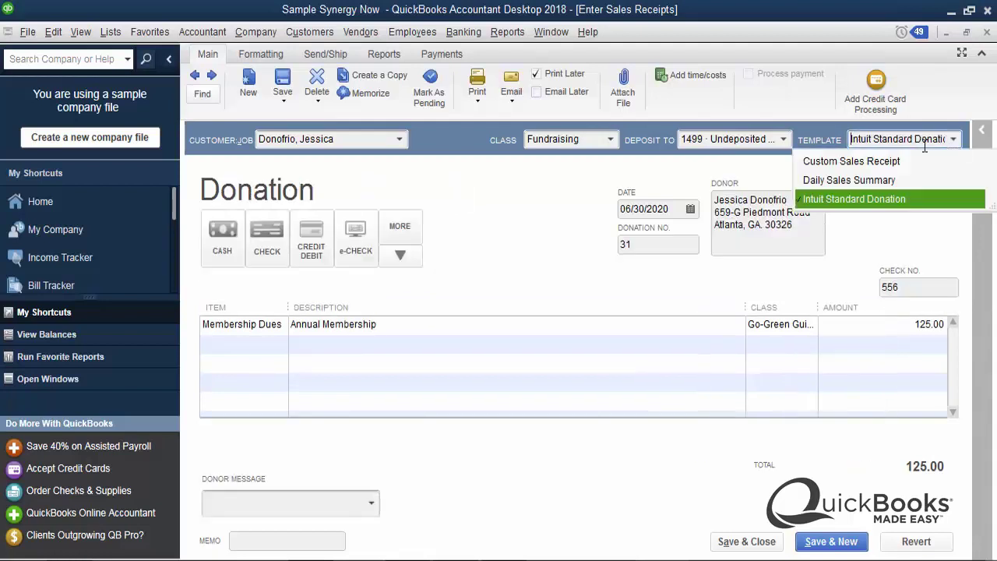
{"action": "left_click", "coordinate": [902, 161]}
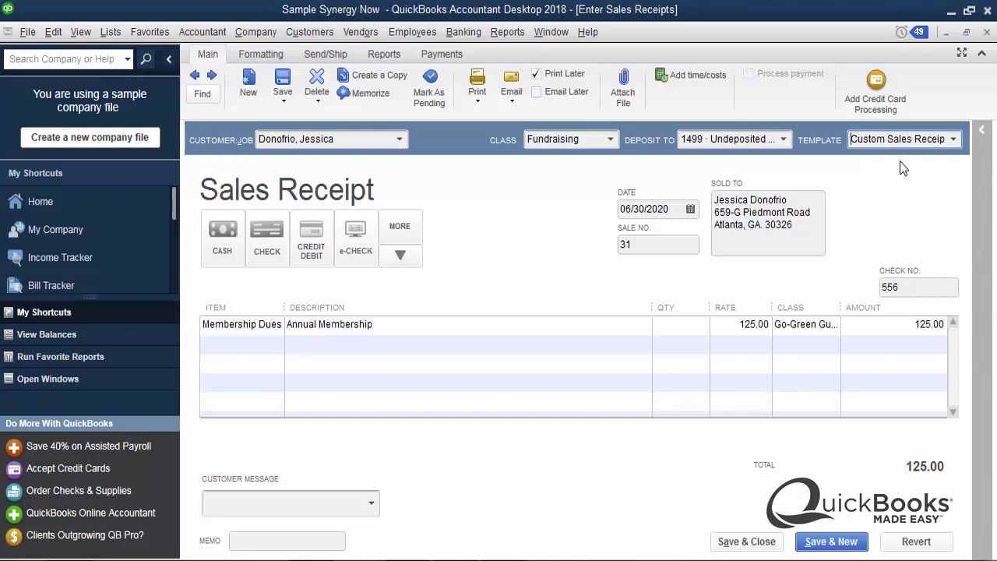
{"action": "left_click", "coordinate": [953, 140]}
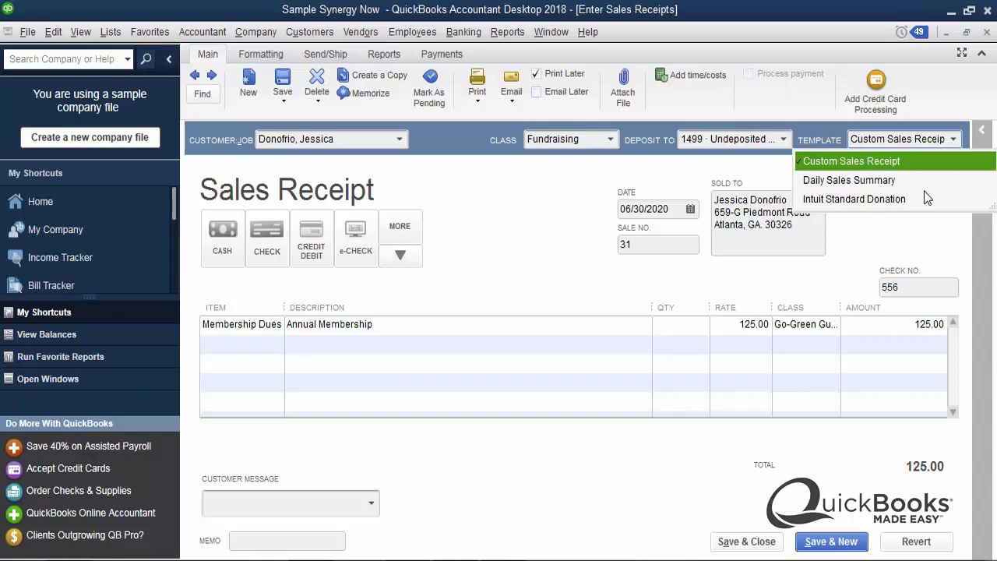
{"action": "left_click", "coordinate": [851, 161]}
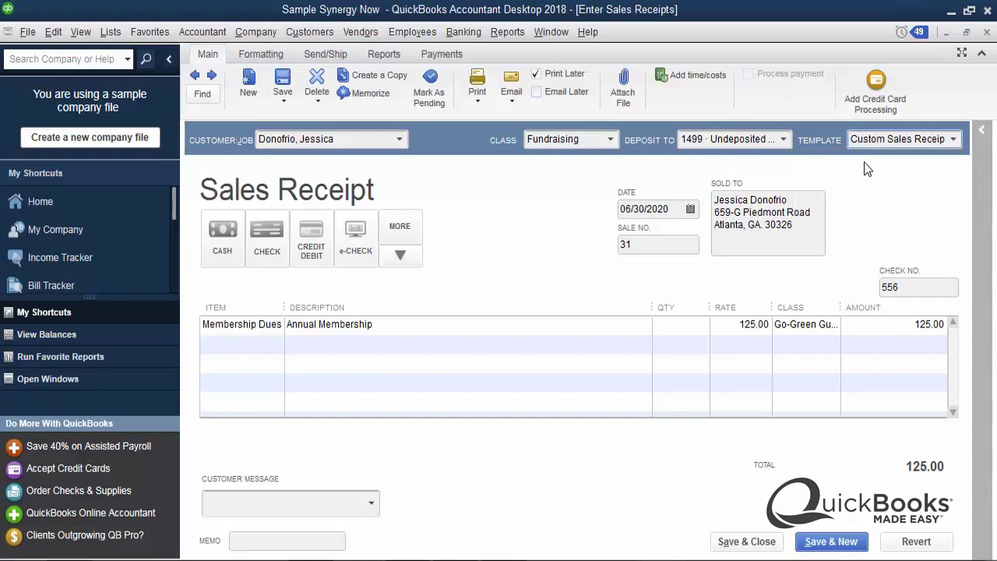
{"action": "left_click", "coordinate": [254, 54]}
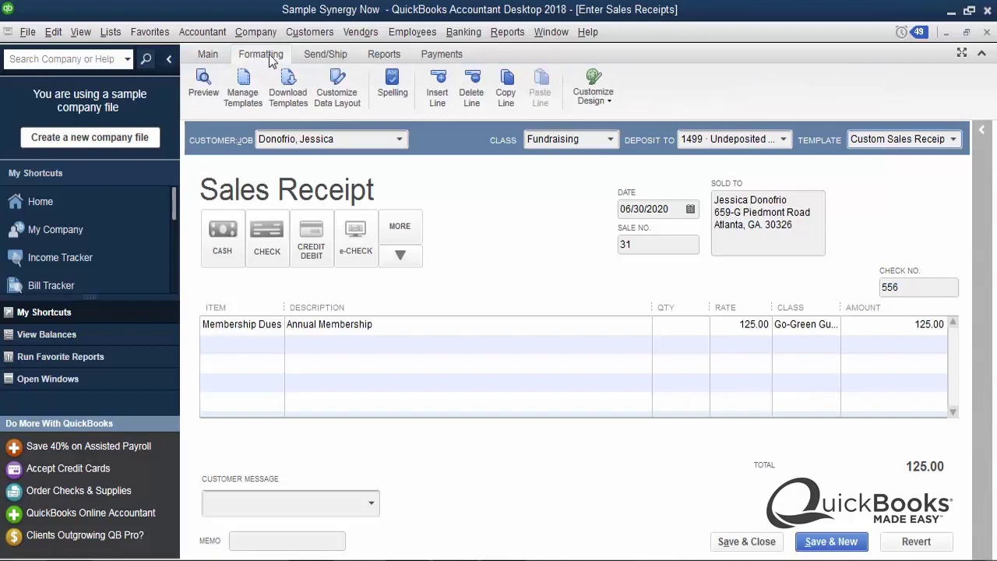
Launch the Layout Designer for Custom Sales Receipt through Customize Data Layout.
{"action": "left_click", "coordinate": [339, 84]}
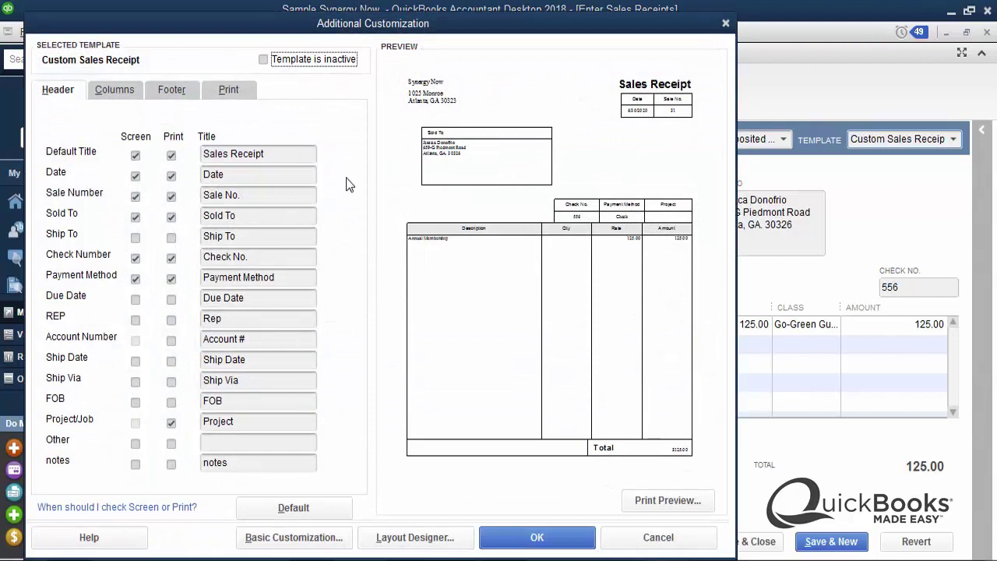
{"action": "left_click", "coordinate": [413, 540]}
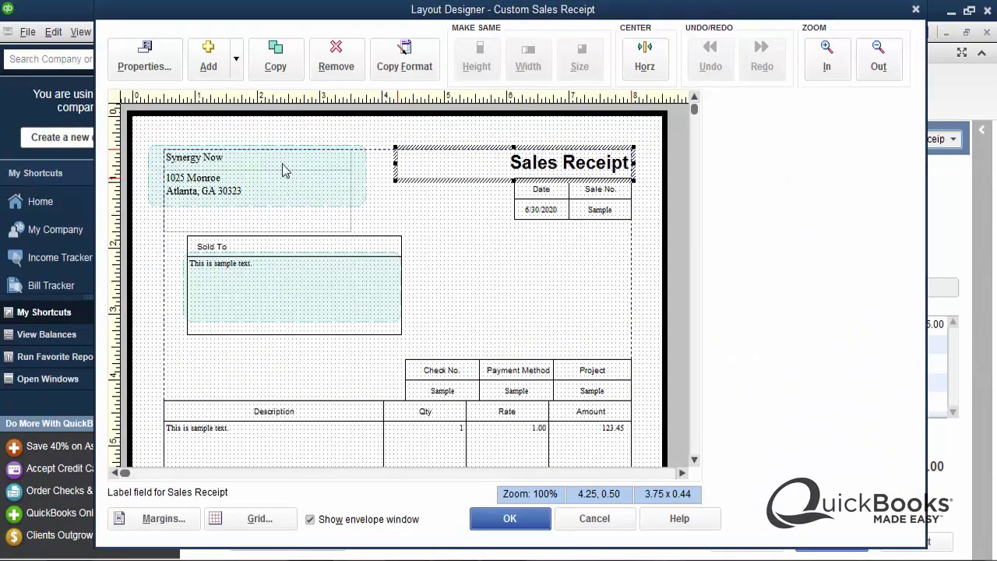
{"action": "left_click", "coordinate": [237, 61]}
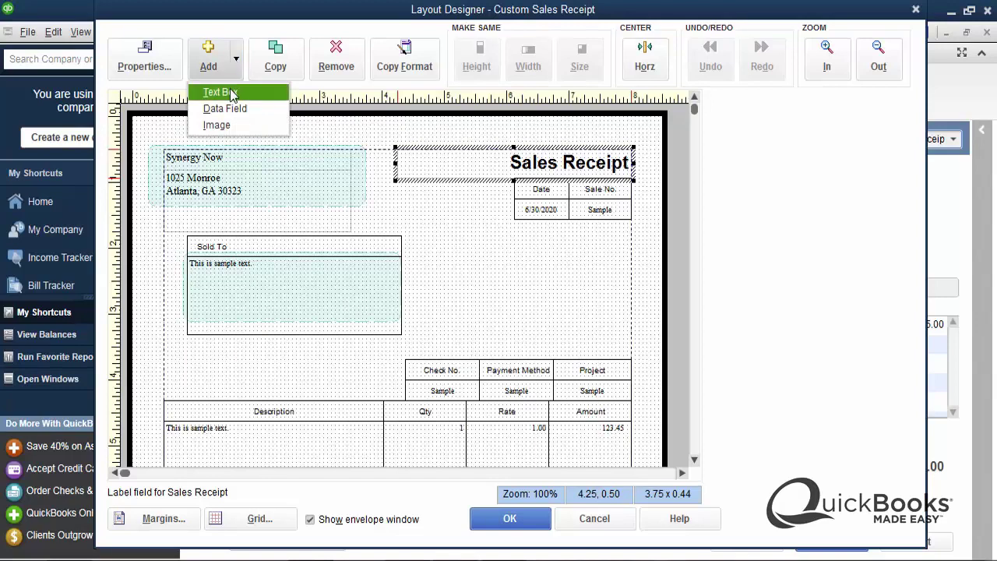
Choose Image from the Layout Designer's Add menu to bring up Select Image.
{"action": "left_click", "coordinate": [218, 128]}
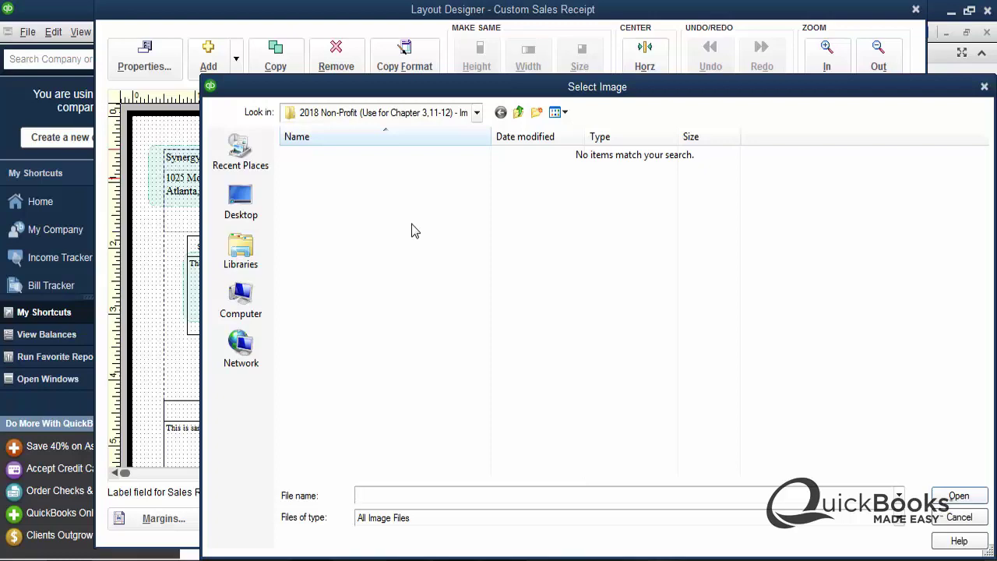
Select logo.png from the Desktop and allow it to be copied into the company folder.
{"action": "left_click", "coordinate": [246, 201]}
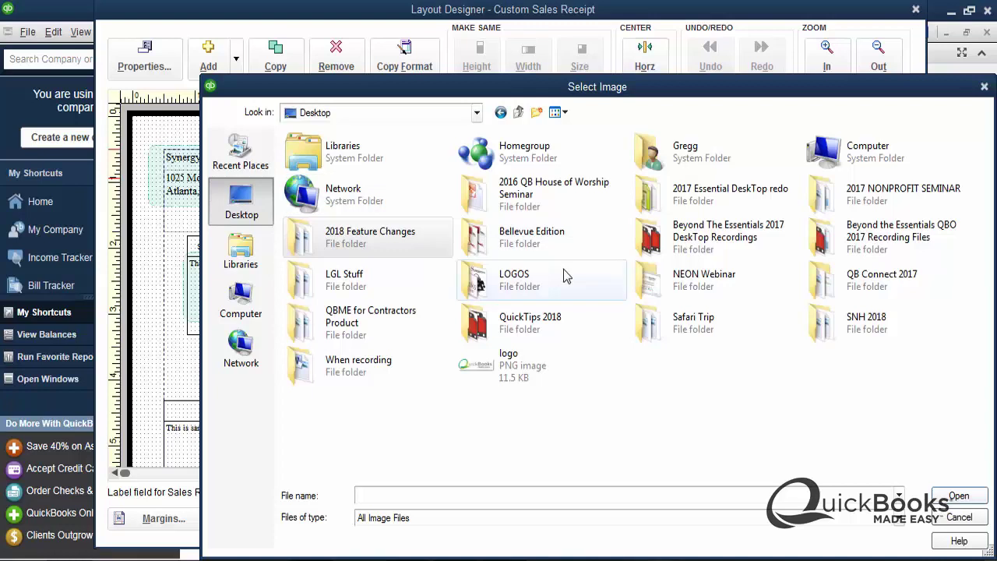
{"action": "left_click", "coordinate": [510, 367]}
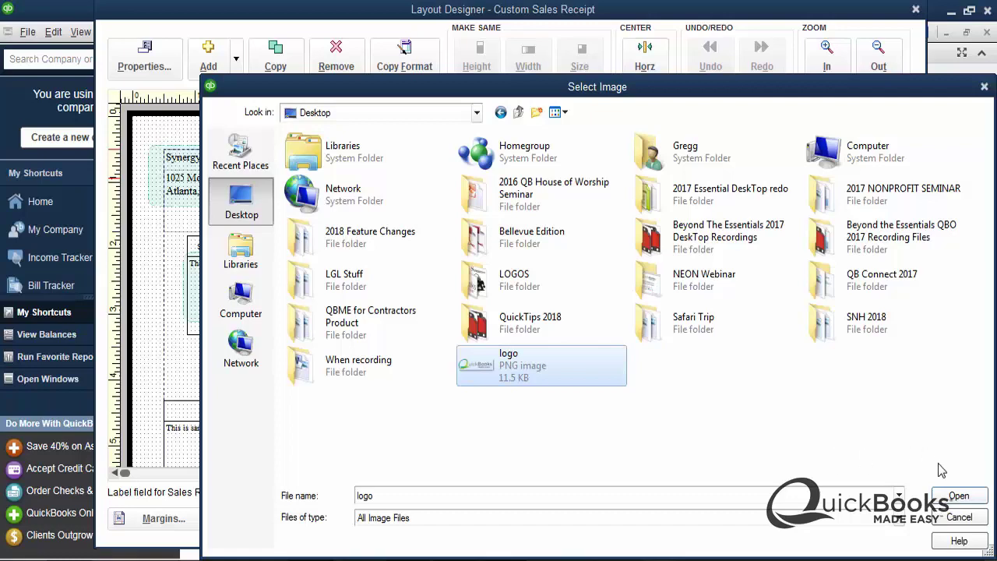
{"action": "left_click", "coordinate": [956, 496]}
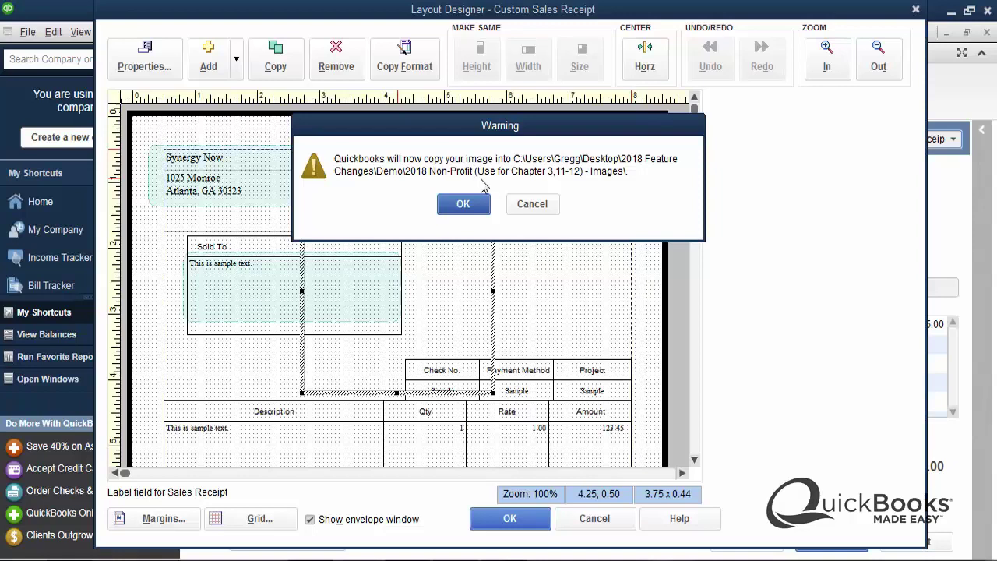
{"action": "left_click", "coordinate": [469, 203]}
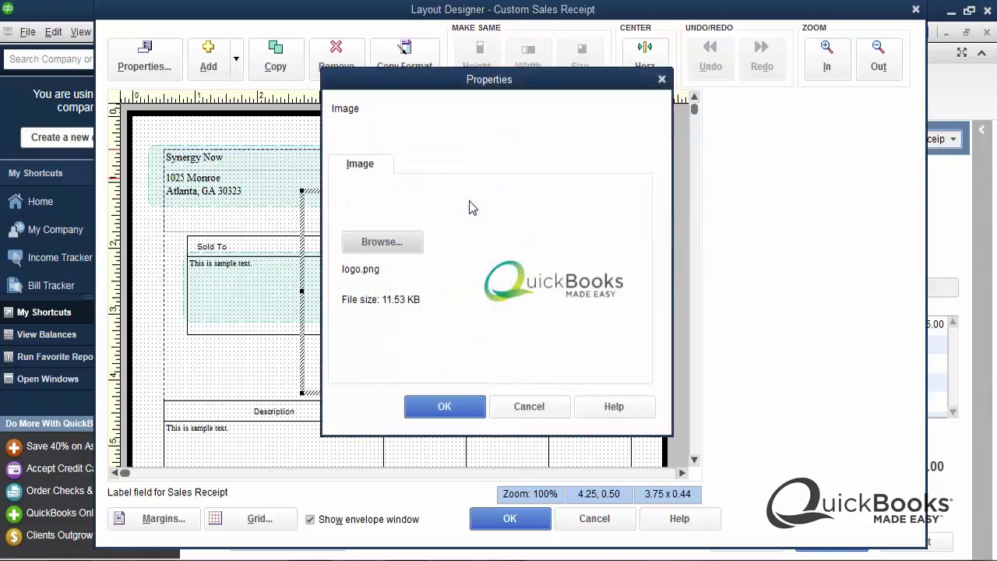
Place the logo at right below the date box and enlarge it to 2.72 x 0.80.
{"action": "left_click", "coordinate": [447, 405]}
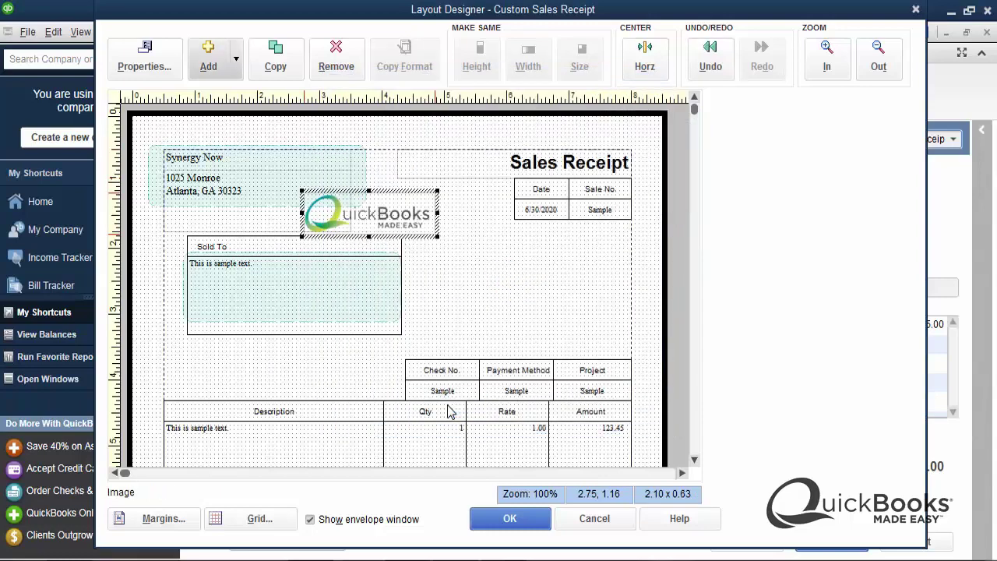
{"action": "left_click_drag", "start_coordinate": [388, 209], "coordinate": [581, 274]}
{"action": "left_click_drag", "start_coordinate": [496, 301], "coordinate": [456, 342]}
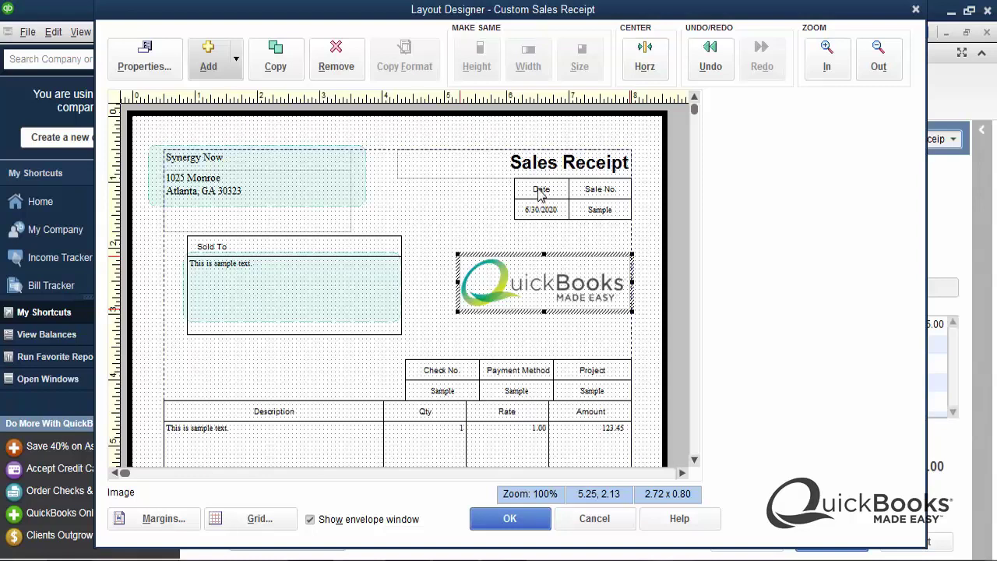
Try the Sales Receipt title lower beside Sold To, then return it above the date box.
{"action": "left_click", "coordinate": [508, 171]}
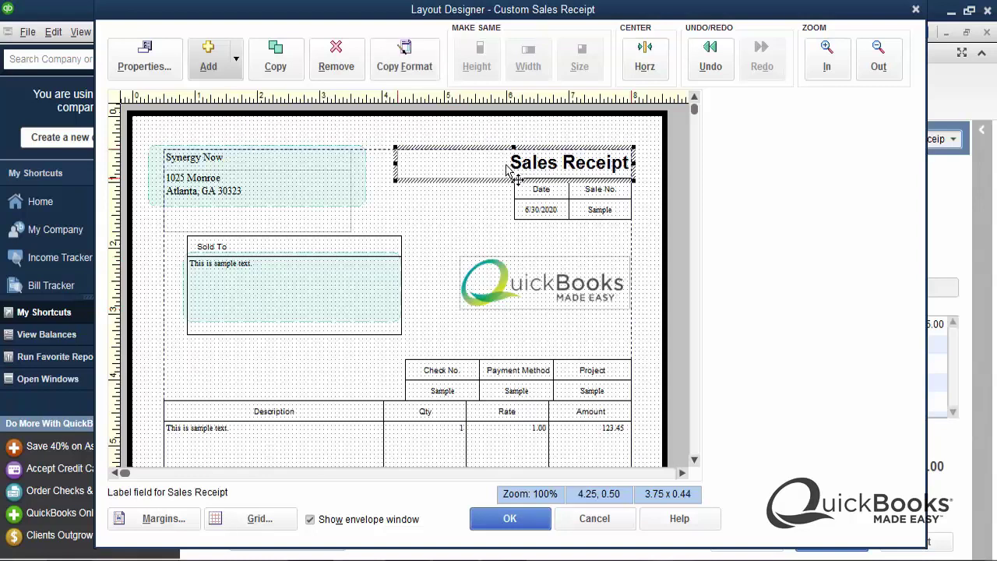
{"action": "left_click_drag", "start_coordinate": [507, 167], "coordinate": [405, 248]}
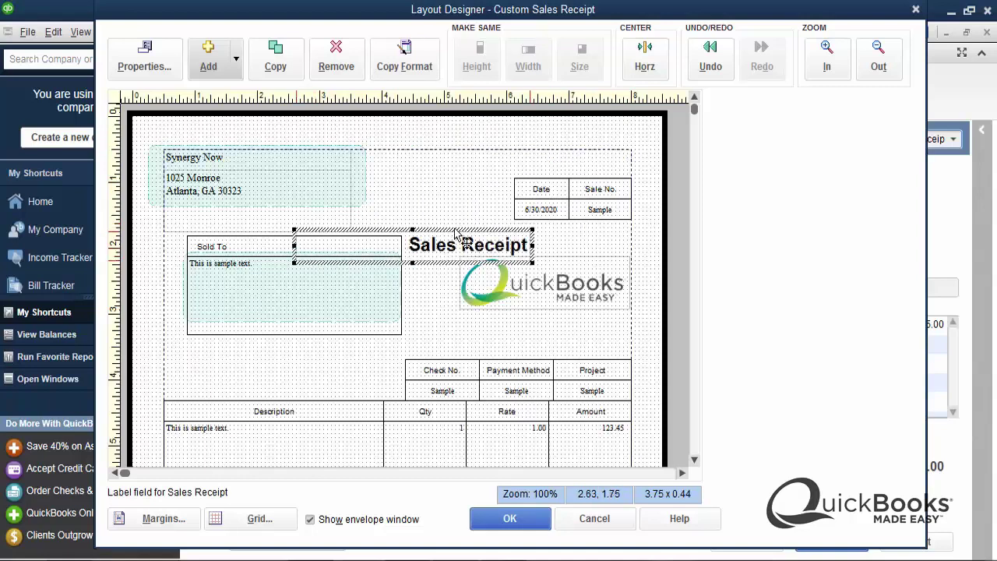
{"action": "mouse_move", "coordinate": [548, 288]}
{"action": "left_mouse_down"}
{"action": "mouse_move", "coordinate": [469, 184]}
{"action": "mouse_move", "coordinate": [535, 189]}
{"action": "mouse_move", "coordinate": [536, 181]}
{"action": "mouse_move", "coordinate": [552, 278]}
{"action": "left_mouse_up"}
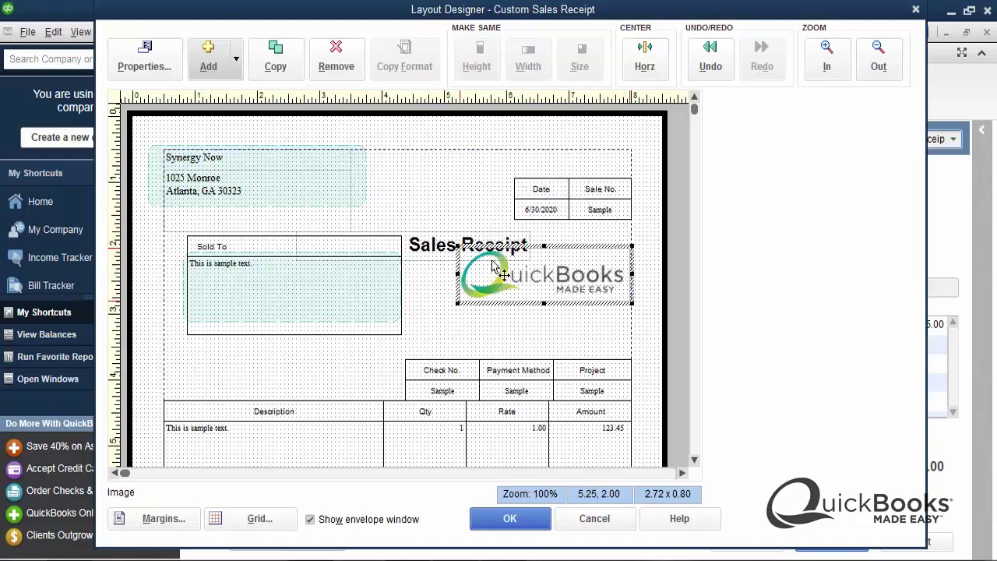
{"action": "left_click", "coordinate": [440, 248]}
{"action": "left_click_drag", "start_coordinate": [440, 246], "coordinate": [536, 166]}
Enlarge the logo to 3.35 x 0.98 and nudge it up to position 4.63, 1.89.
{"action": "left_click", "coordinate": [519, 331]}
{"action": "left_click", "coordinate": [516, 271]}
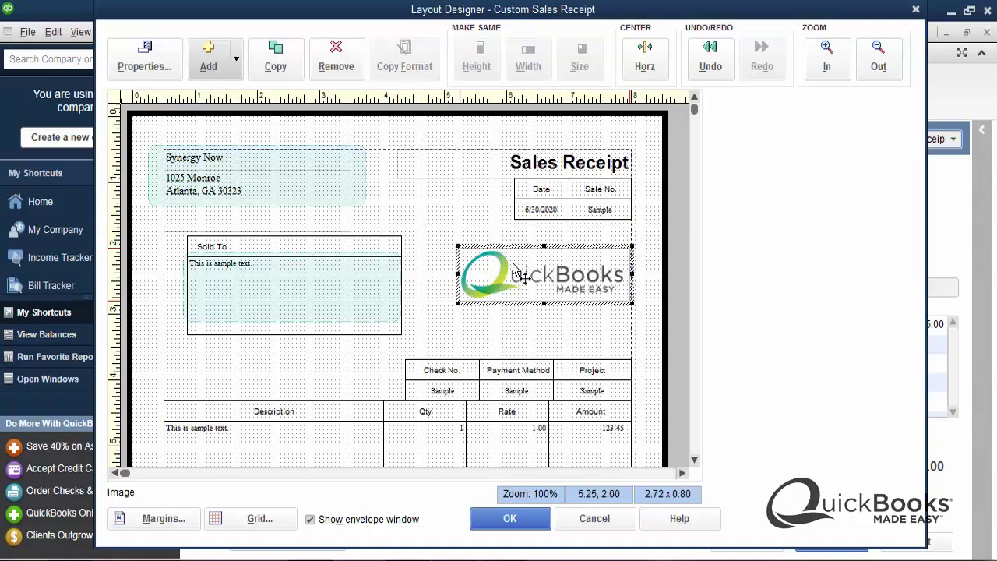
{"action": "left_click_drag", "start_coordinate": [458, 305], "coordinate": [418, 345]}
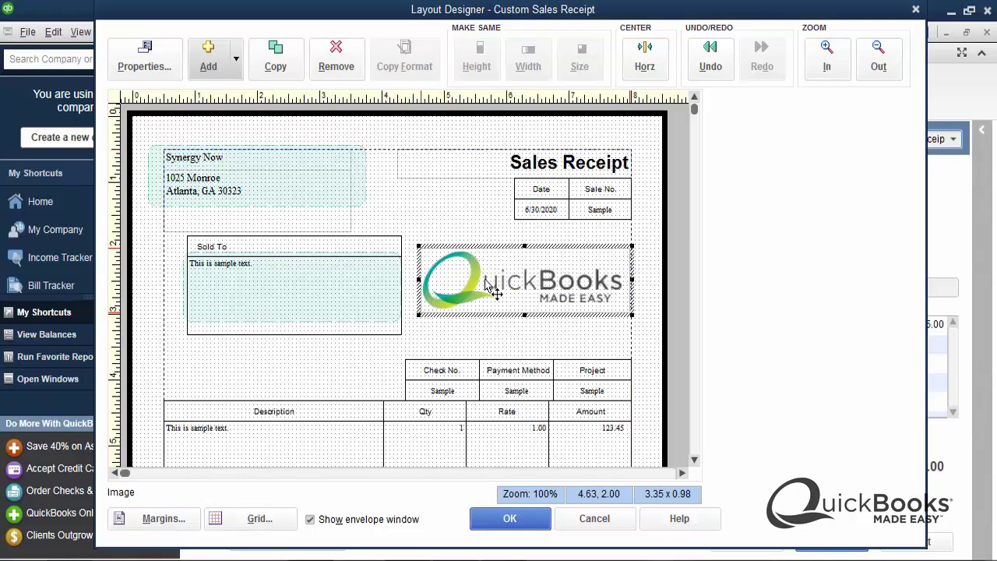
{"action": "left_click_drag", "start_coordinate": [549, 293], "coordinate": [547, 283]}
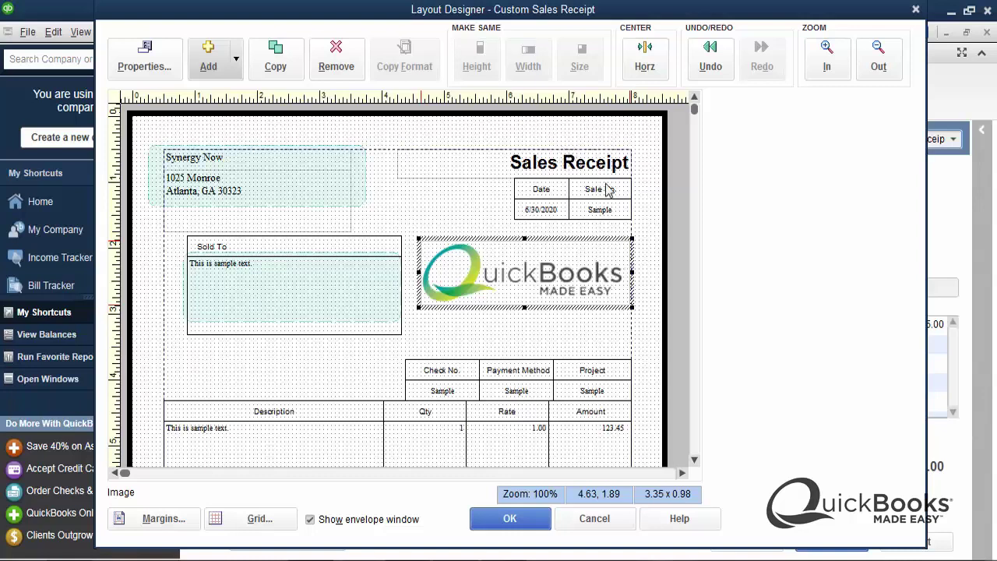
Move the title and Date/Sale No. boxes down and the logo up to 4.63, 0.50.
{"action": "left_click", "coordinate": [487, 168]}
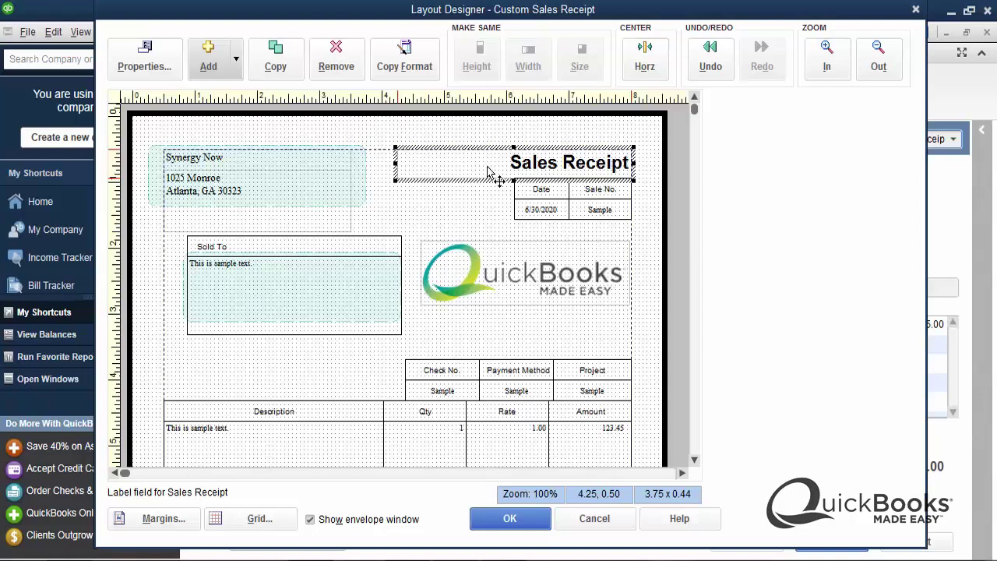
{"action": "left_click", "coordinate": [541, 192], "text": "shift"}
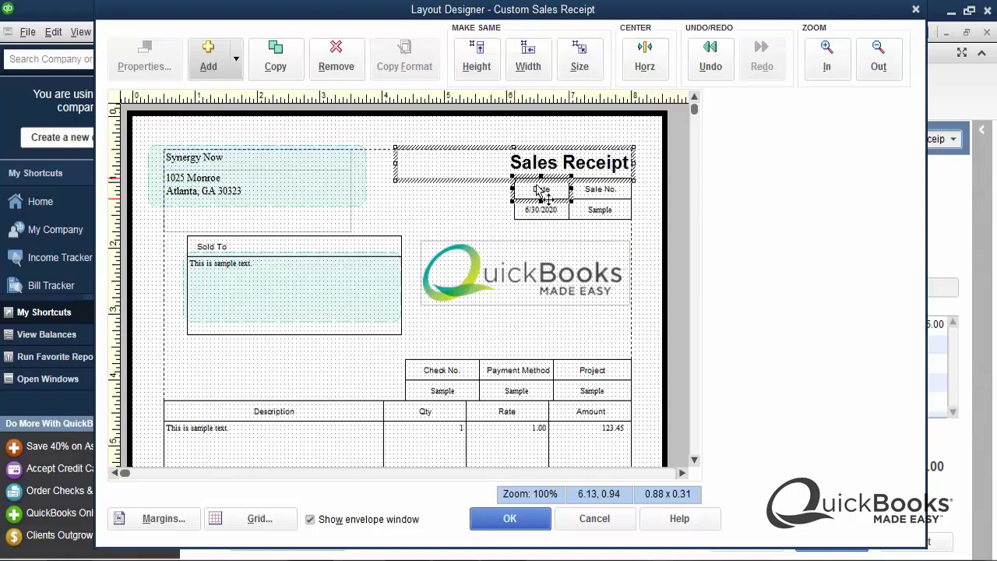
{"action": "left_click", "coordinate": [589, 192], "text": "shift"}
{"action": "left_click", "coordinate": [548, 208], "text": "shift"}
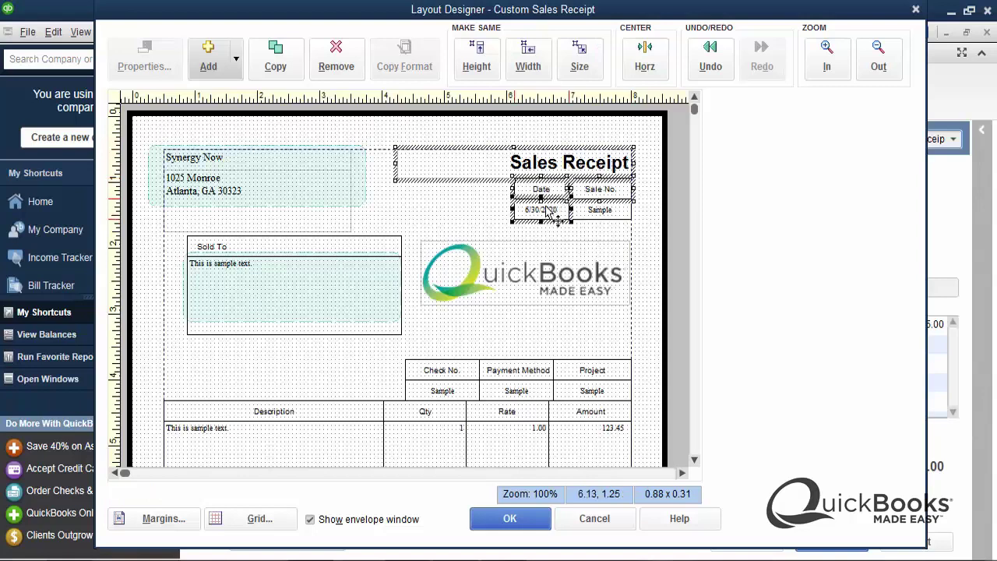
{"action": "left_click", "coordinate": [601, 215], "text": "shift"}
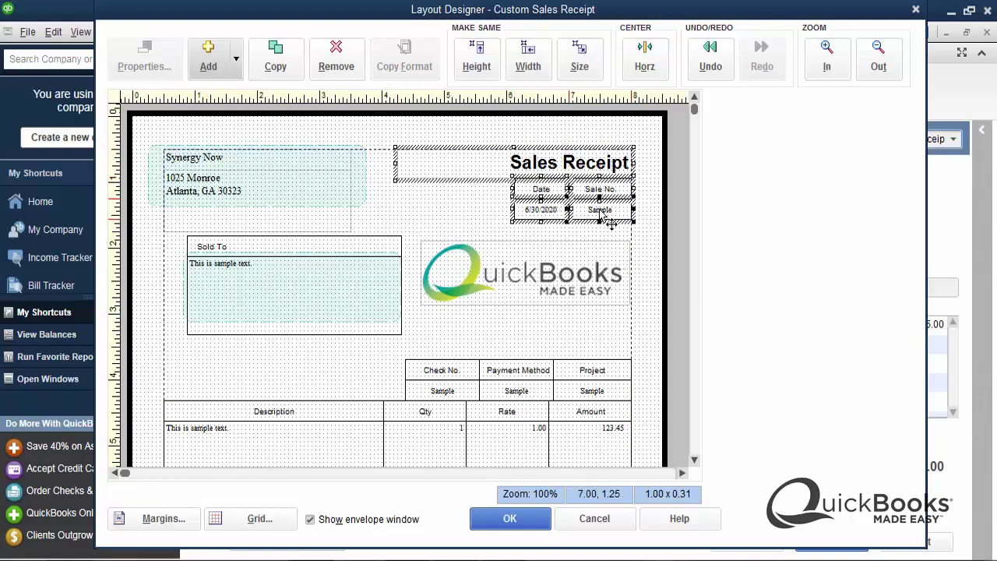
{"action": "left_click_drag", "start_coordinate": [569, 184], "coordinate": [567, 272]}
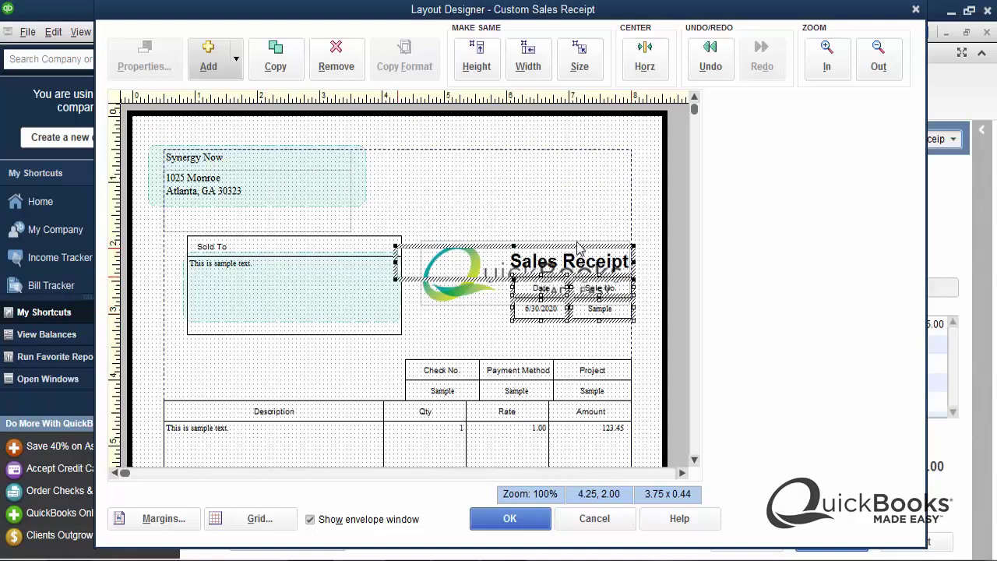
{"action": "left_click_drag", "start_coordinate": [574, 270], "coordinate": [574, 299]}
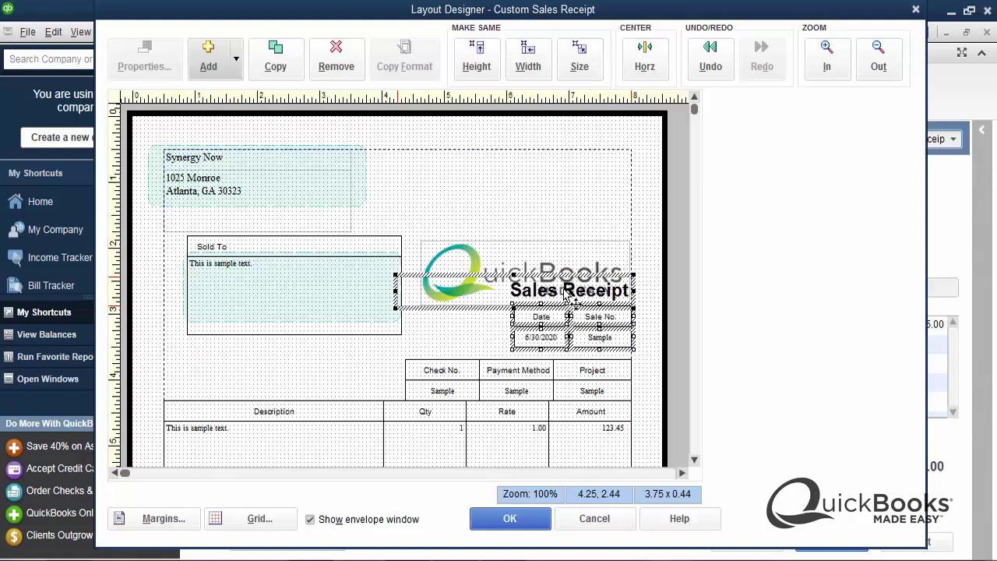
{"action": "left_click_drag", "start_coordinate": [561, 261], "coordinate": [561, 171]}
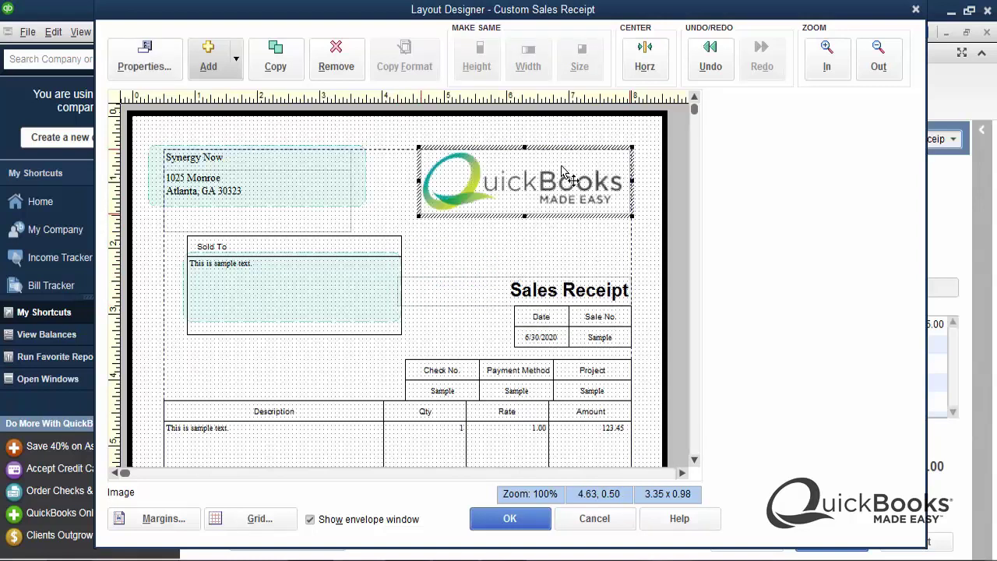
Move the Sales Receipt title, Date and Sale No. boxes up directly beneath the logo.
{"action": "left_click", "coordinate": [550, 299]}
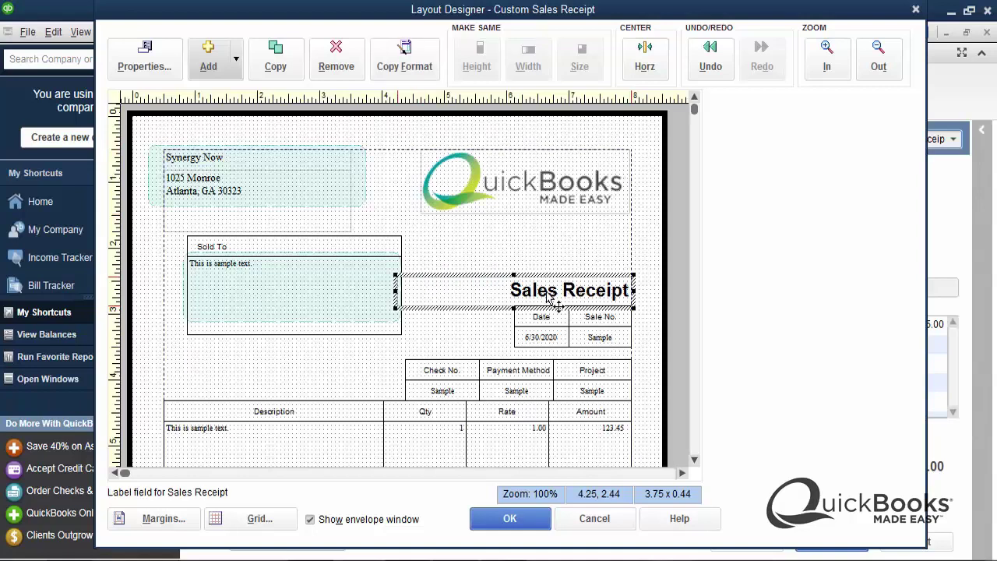
{"action": "left_click", "coordinate": [546, 319], "text": "shift"}
{"action": "left_click", "coordinate": [590, 326], "text": "shift"}
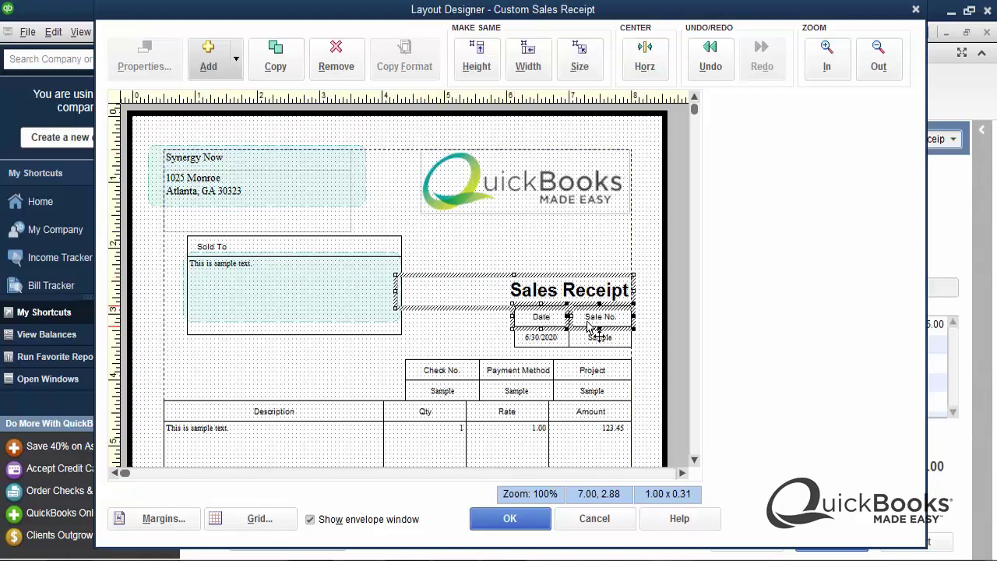
{"action": "left_click", "coordinate": [596, 338], "text": "shift"}
{"action": "left_click", "coordinate": [547, 337], "text": "shift"}
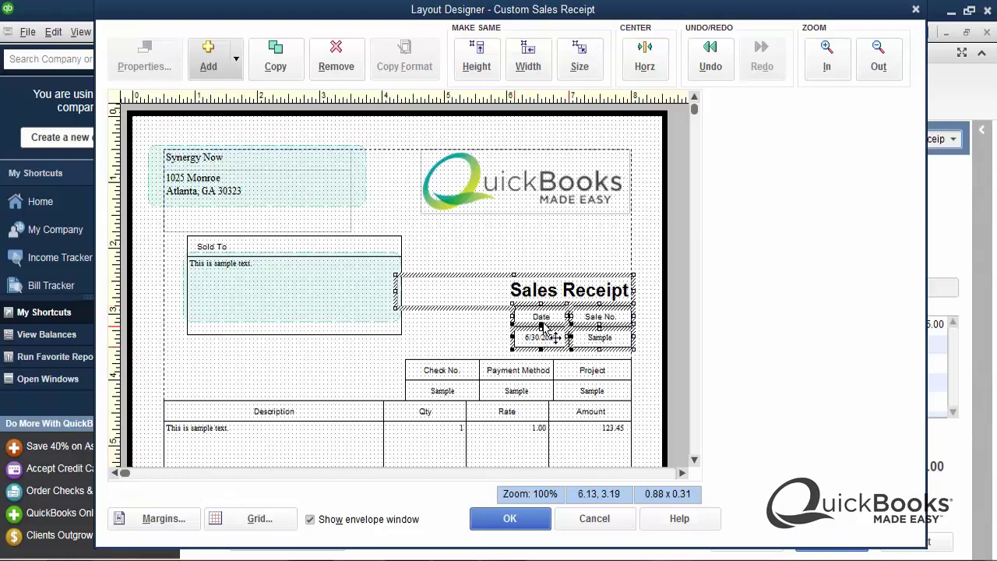
{"action": "left_click_drag", "start_coordinate": [543, 325], "coordinate": [545, 248]}
{"action": "left_click", "coordinate": [505, 341]}
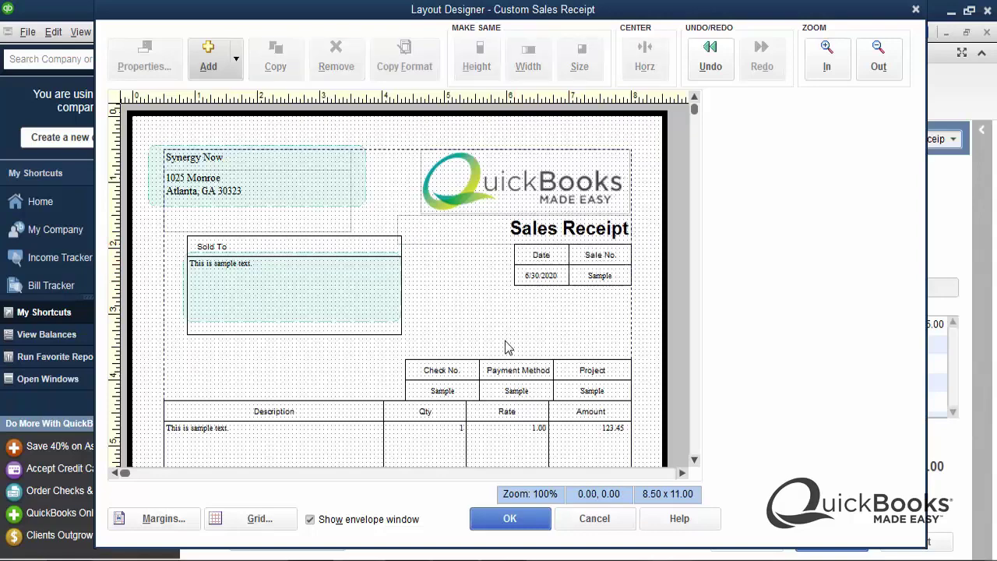
Accept the new layout, preview the printed receipt with the logo, and return to sales receipt 31.
{"action": "left_click", "coordinate": [508, 518]}
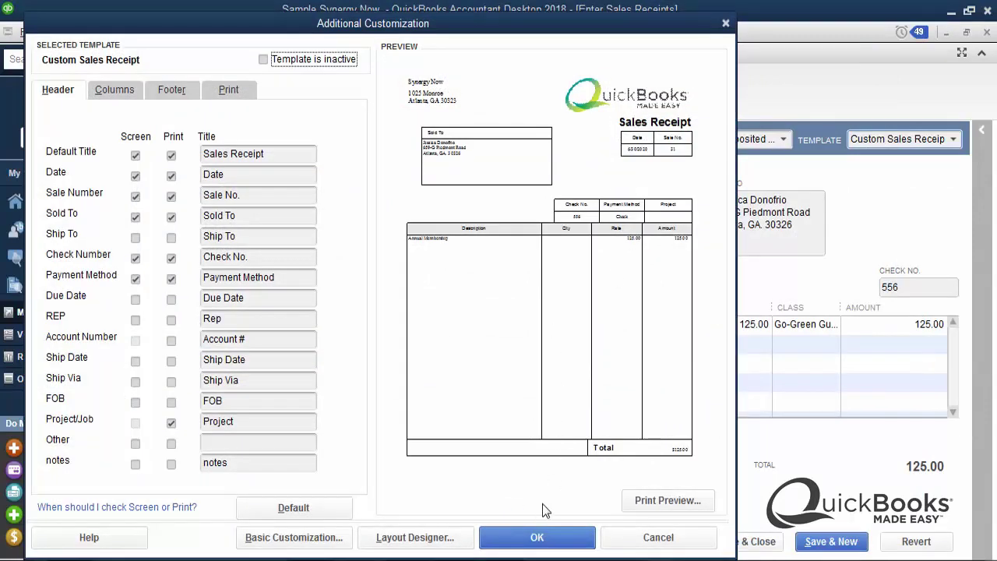
{"action": "left_click", "coordinate": [637, 501]}
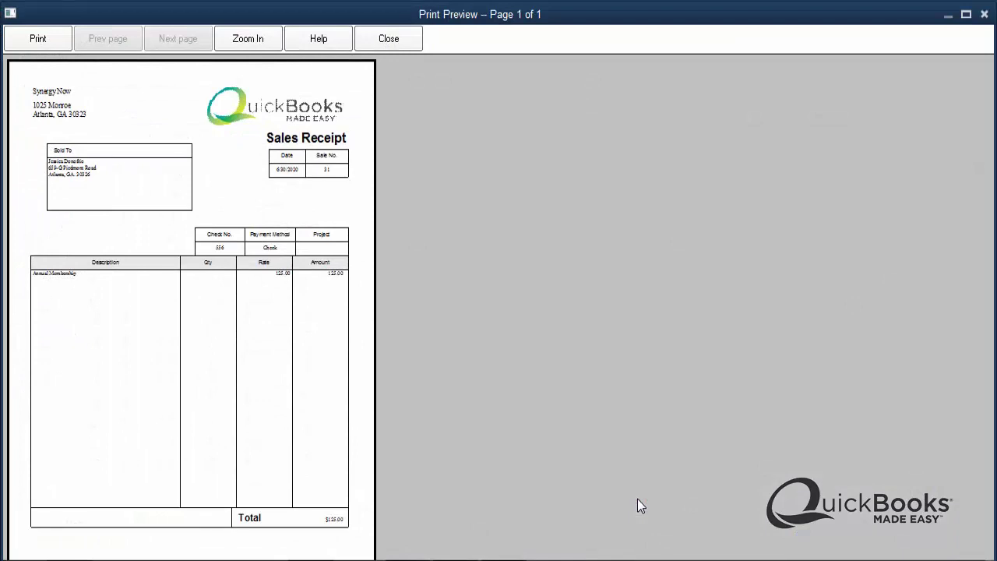
{"action": "left_click", "coordinate": [398, 42]}
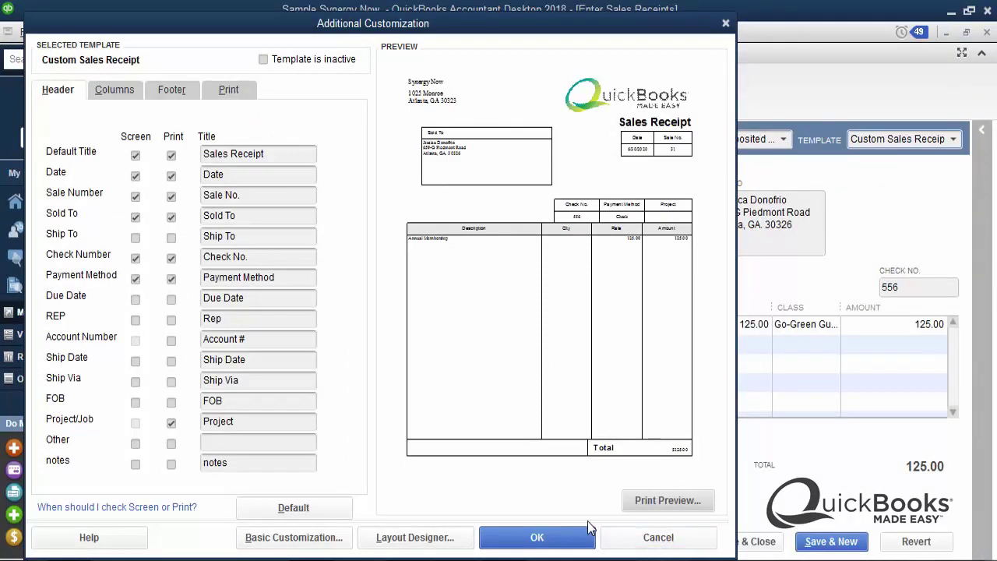
{"action": "left_click", "coordinate": [569, 536]}
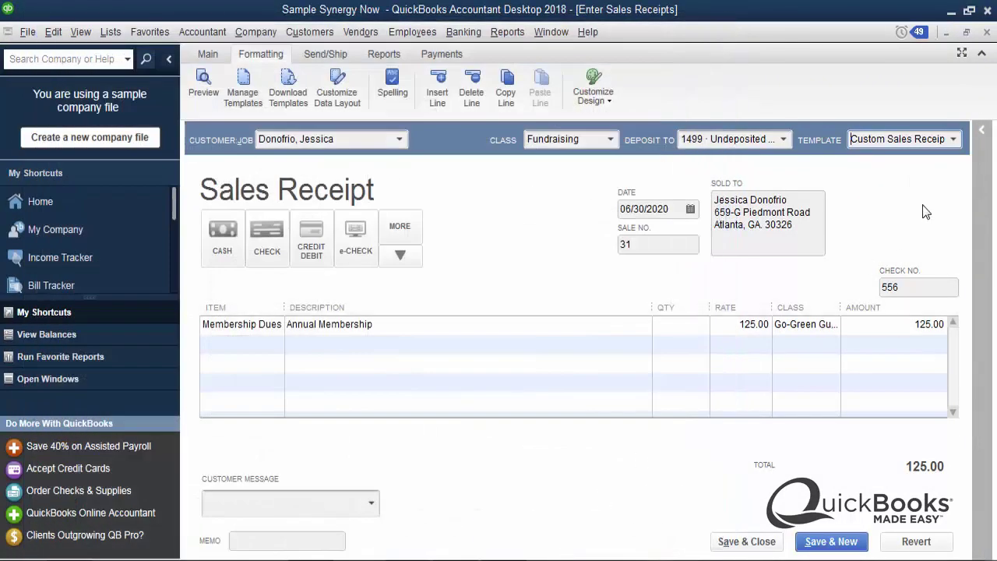
Print-preview the receipt with the Daily Sales Summary template, then close it without recording changes.
{"action": "left_click", "coordinate": [954, 140]}
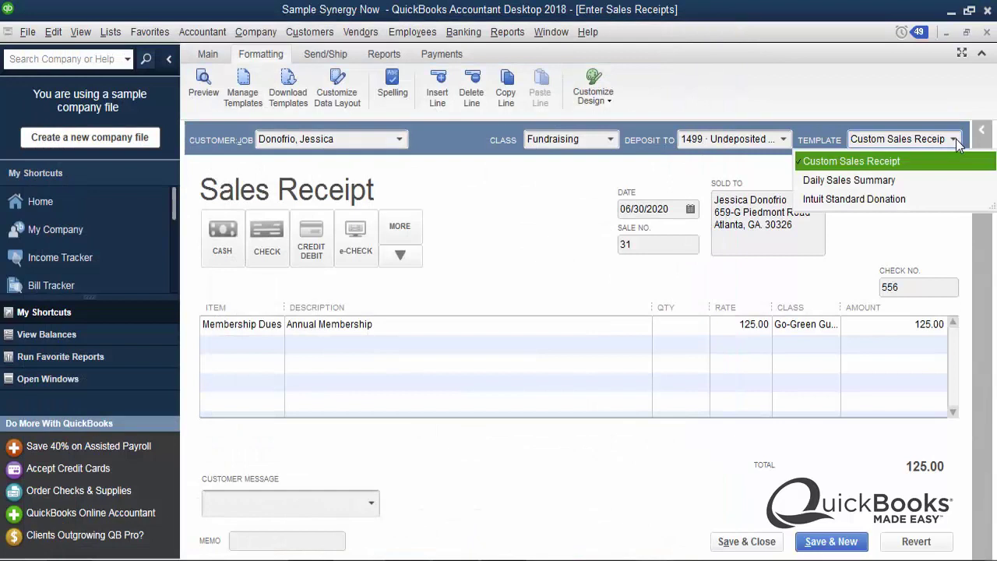
{"action": "left_click", "coordinate": [887, 183]}
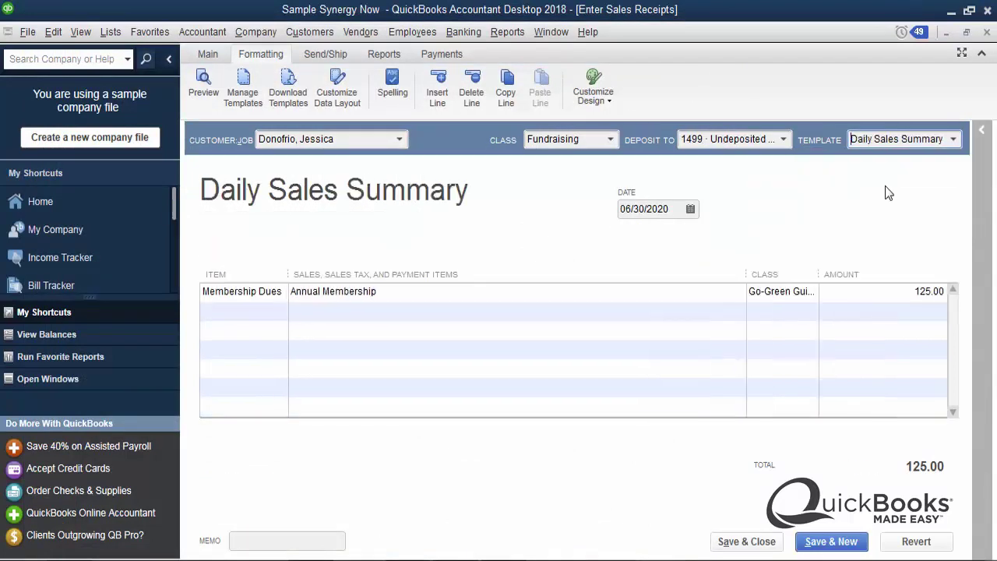
{"action": "left_click", "coordinate": [215, 57]}
{"action": "left_click", "coordinate": [477, 98]}
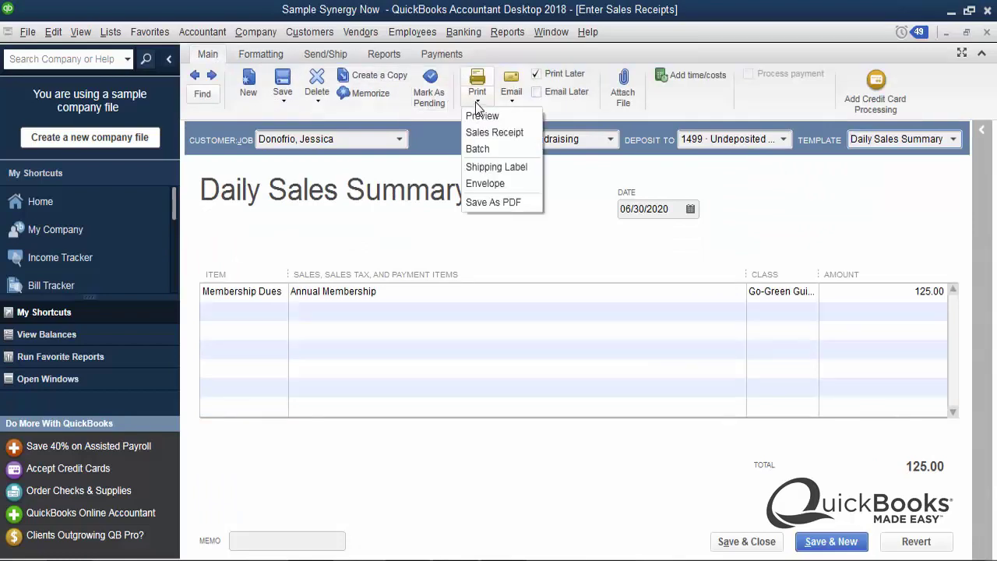
{"action": "left_click", "coordinate": [479, 119]}
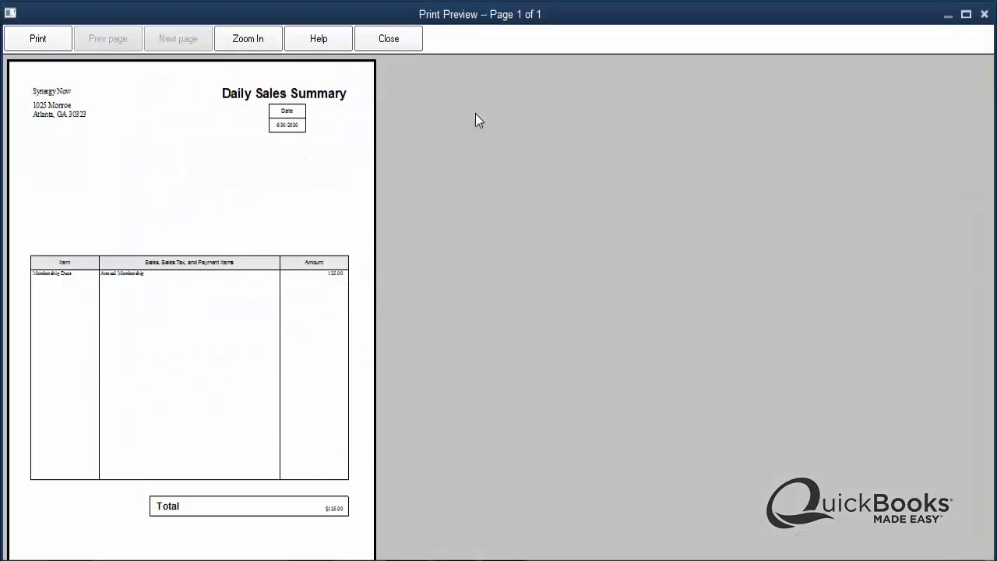
{"action": "left_click", "coordinate": [388, 39]}
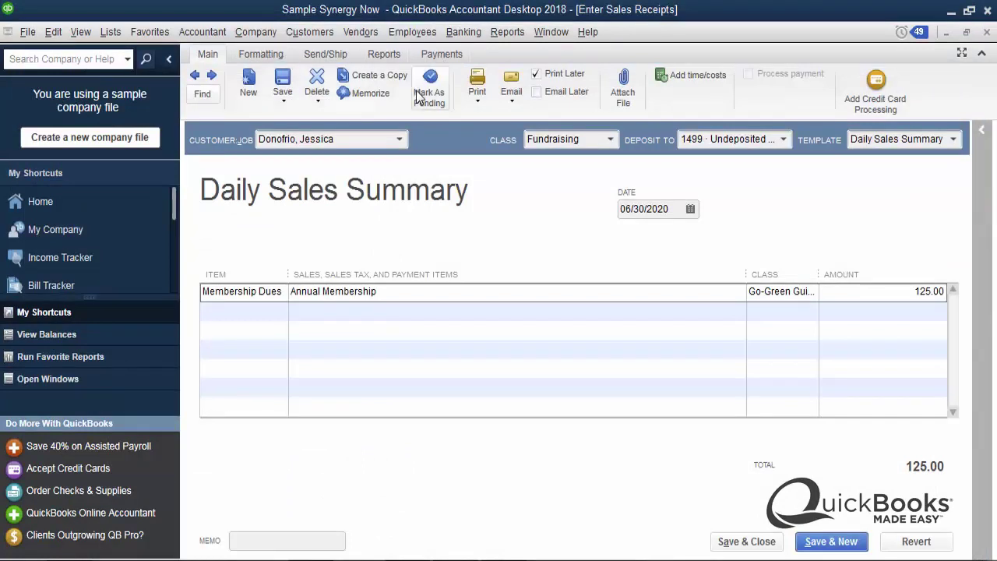
{"action": "key", "text": "Escape"}
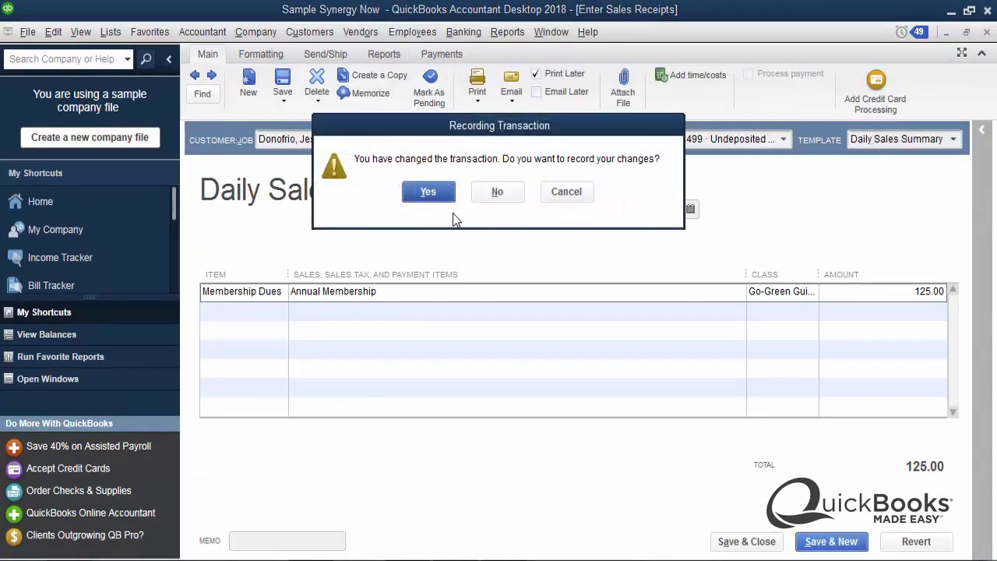
{"action": "left_click", "coordinate": [499, 194]}
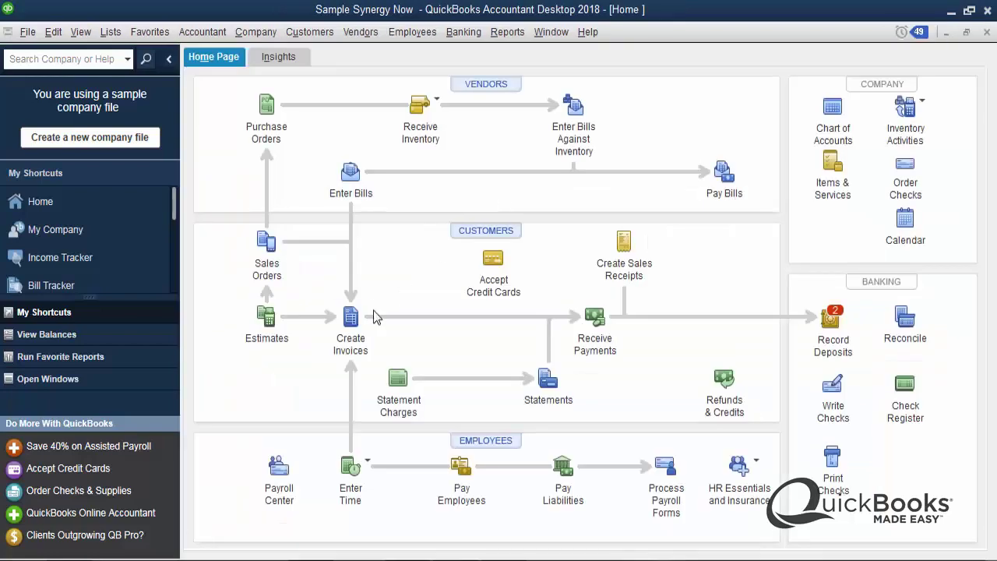
Open the Membership Invoice template's Layout Designer from a new invoice.
{"action": "left_click", "coordinate": [356, 326]}
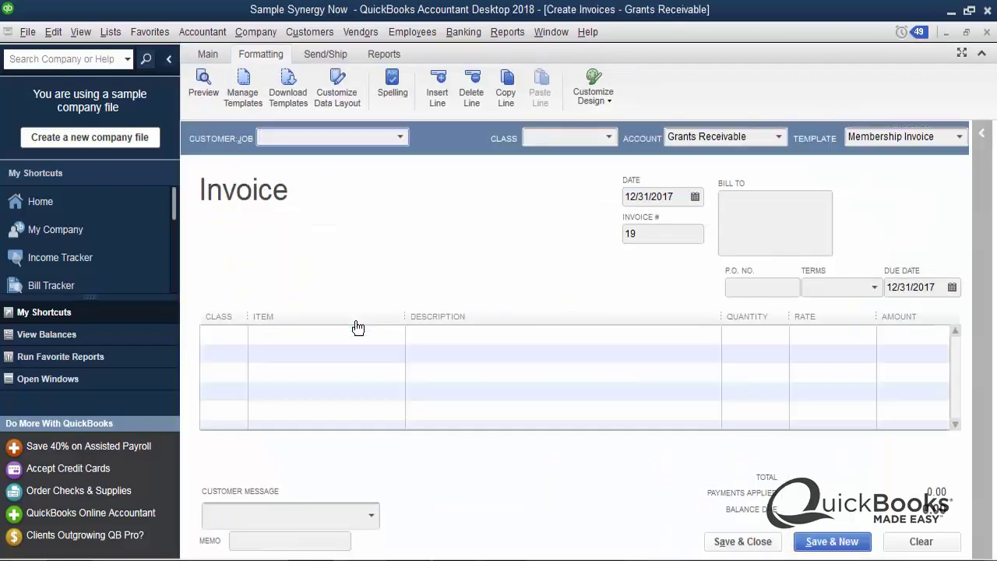
{"action": "left_click", "coordinate": [347, 99]}
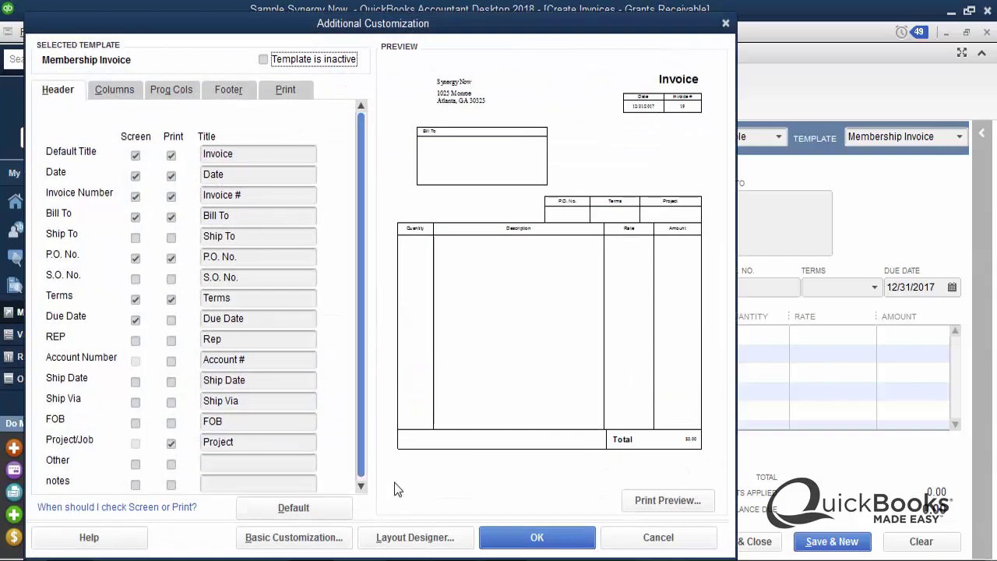
{"action": "left_click", "coordinate": [415, 537]}
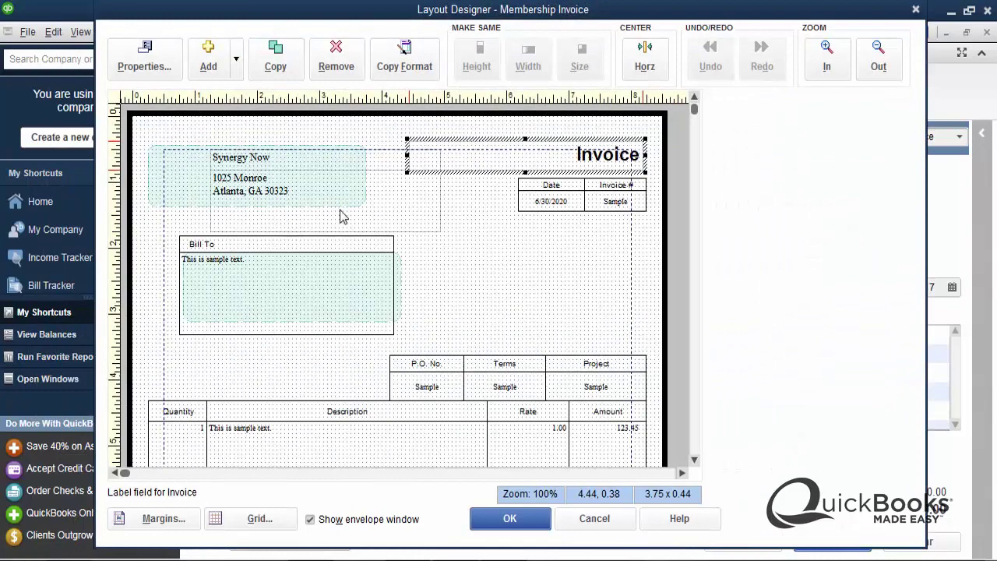
Add the logo image file to the Membership Invoice layout at 2.10 x 0.63.
{"action": "left_click", "coordinate": [237, 61]}
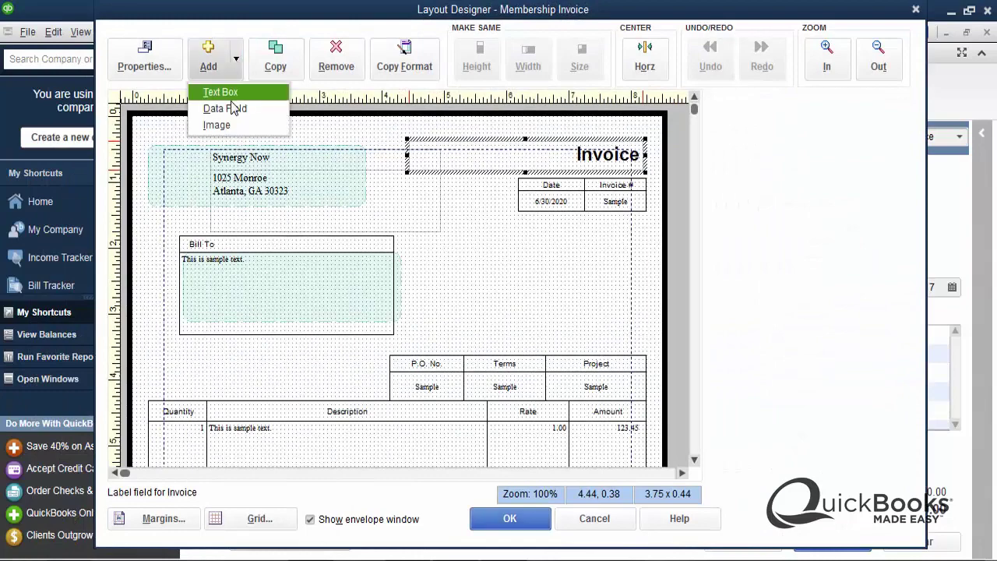
{"action": "left_click", "coordinate": [222, 125]}
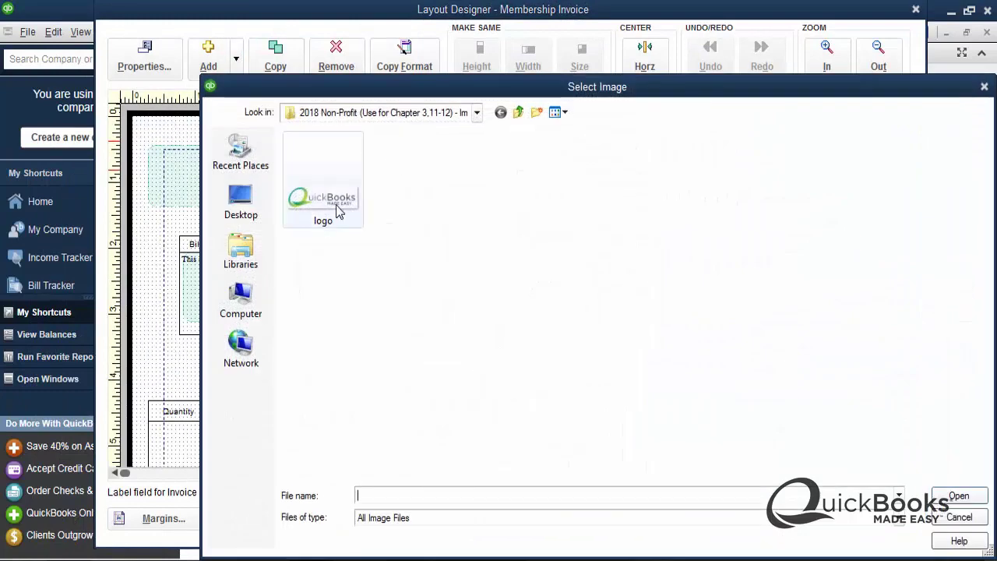
{"action": "left_click", "coordinate": [338, 207]}
{"action": "left_click", "coordinate": [966, 500]}
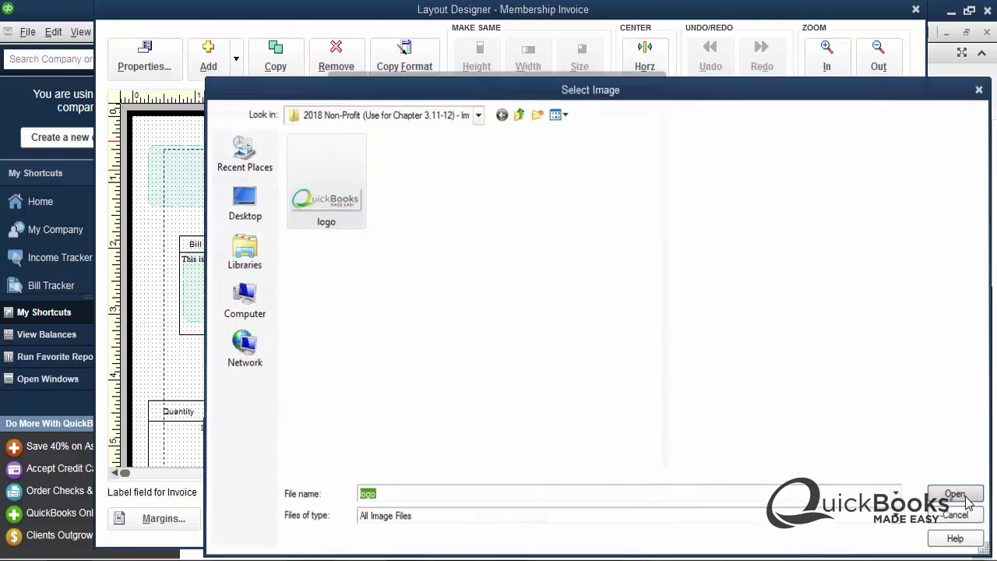
{"action": "left_click", "coordinate": [457, 403]}
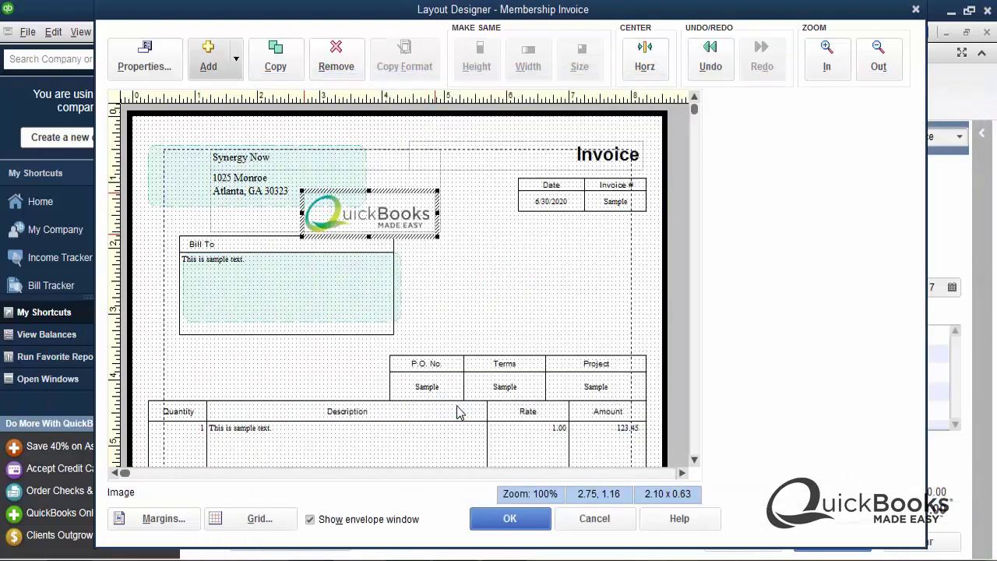